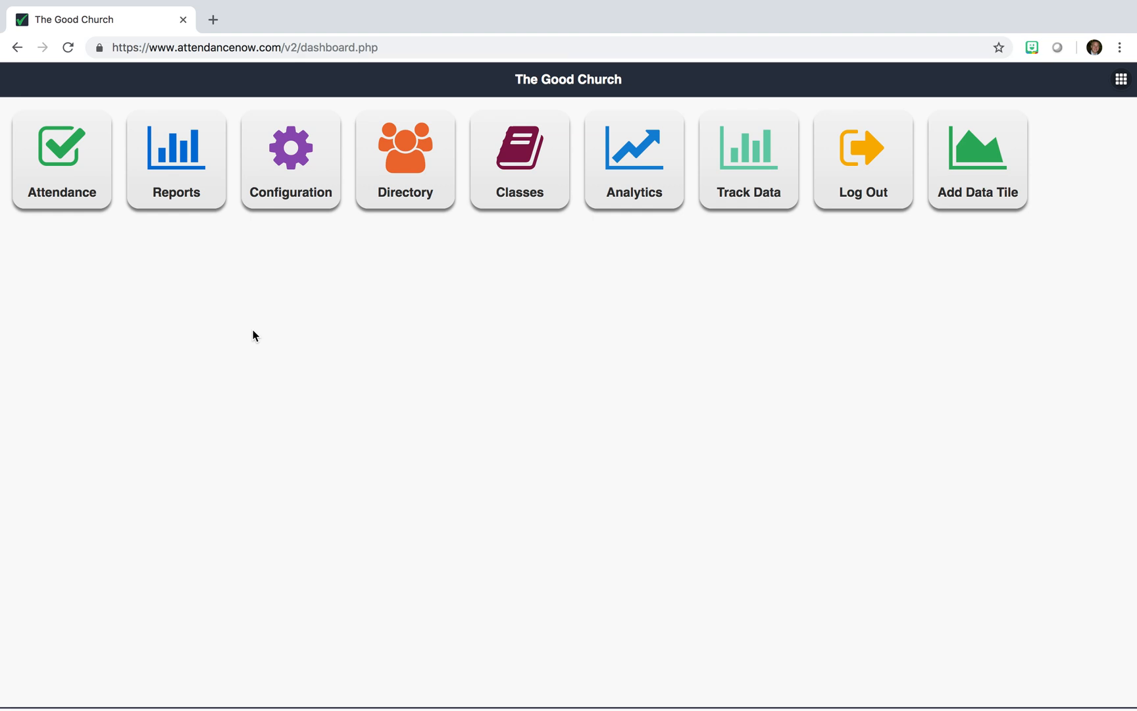
# - Start a new data field in the data field configuration, naming it Baptism Date with the type Date Field
pyautogui.click(291, 201)
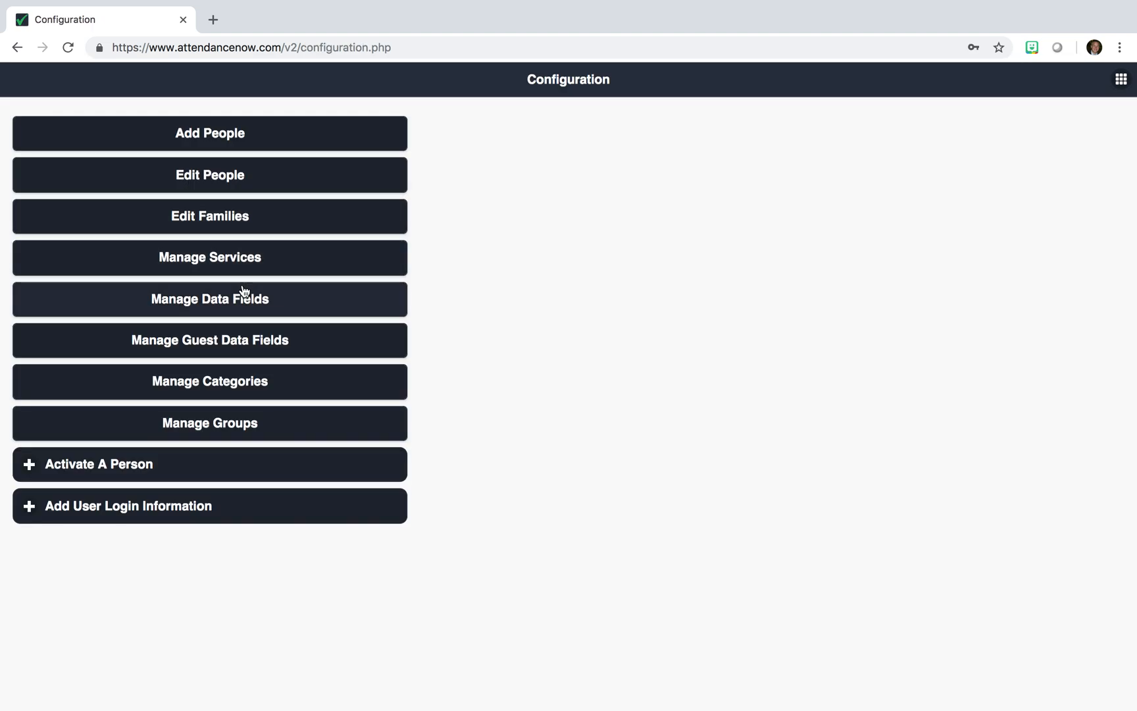
pyautogui.click(233, 301)
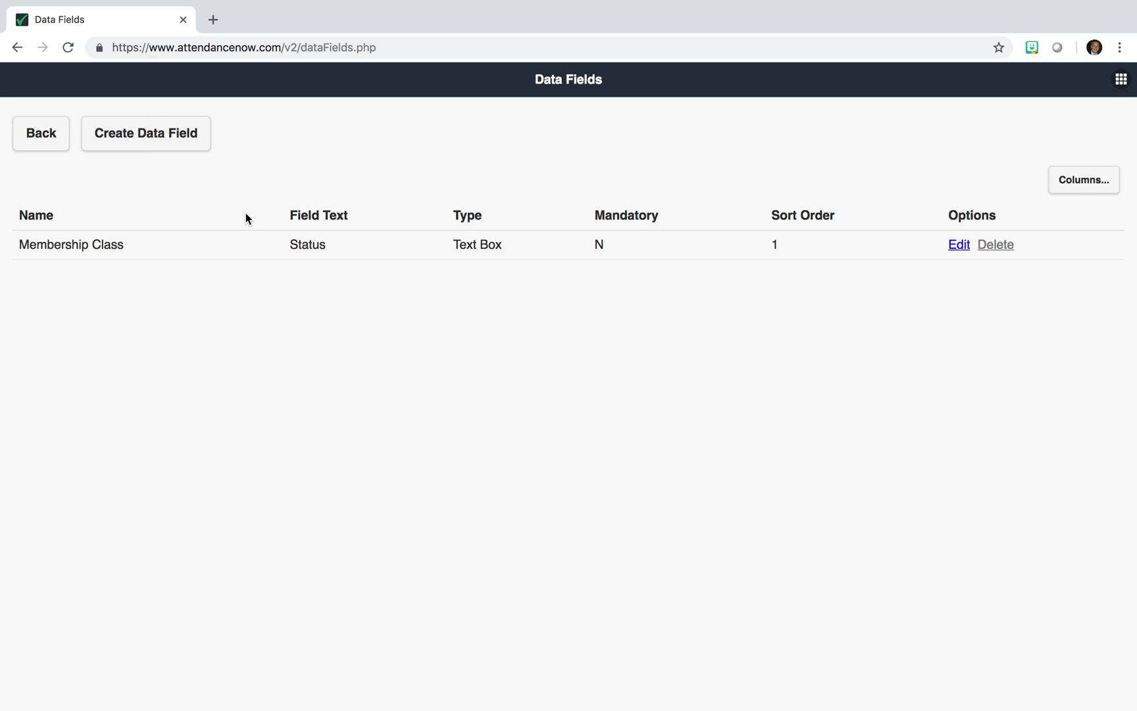
pyautogui.click(160, 141)
pyautogui.click(308, 137)
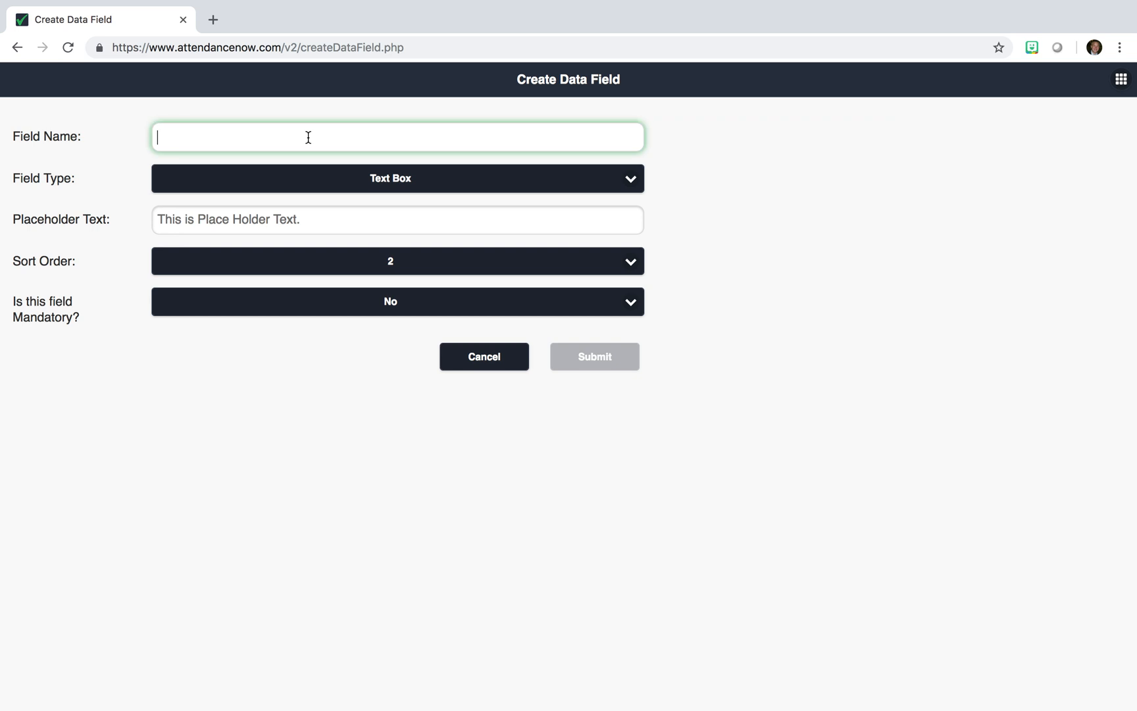
pyautogui.write('Baptism Date')
pyautogui.click(275, 175)
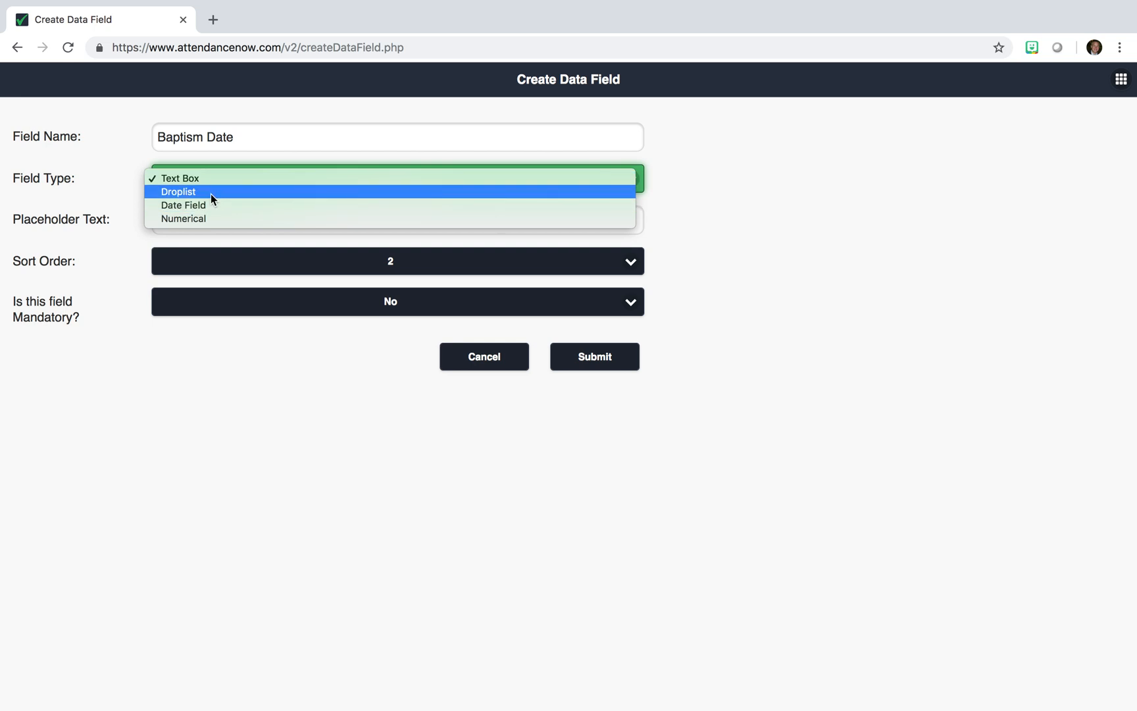
pyautogui.click(198, 207)
# - Set the new field's placeholder text to mm/dd/yyyy and submit the data field
pyautogui.click(225, 222)
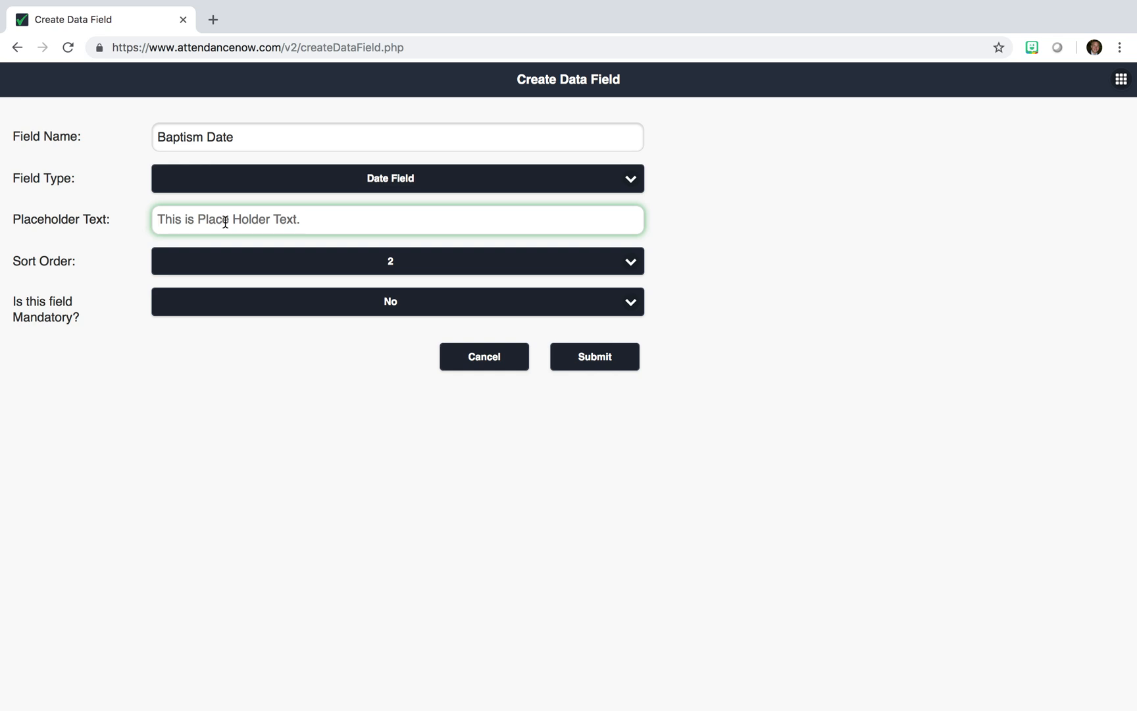
pyautogui.write('mm/')
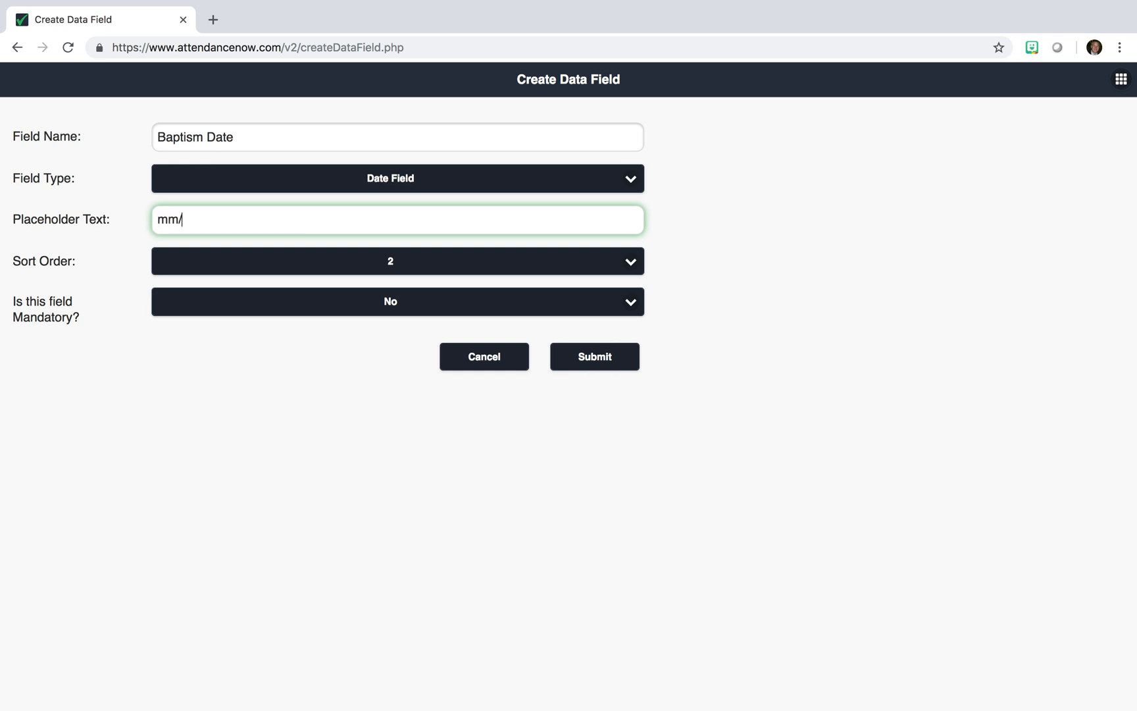
pyautogui.write('dd/yyyy')
pyautogui.click(260, 394)
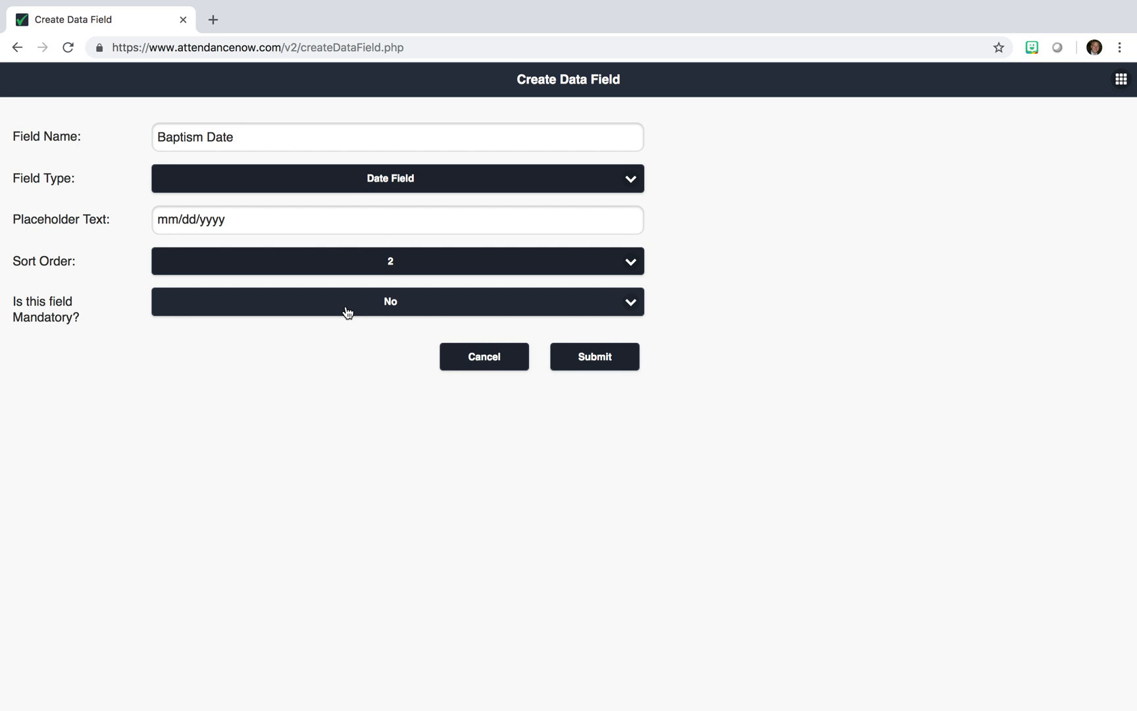
pyautogui.click(592, 350)
pyautogui.click(708, 137)
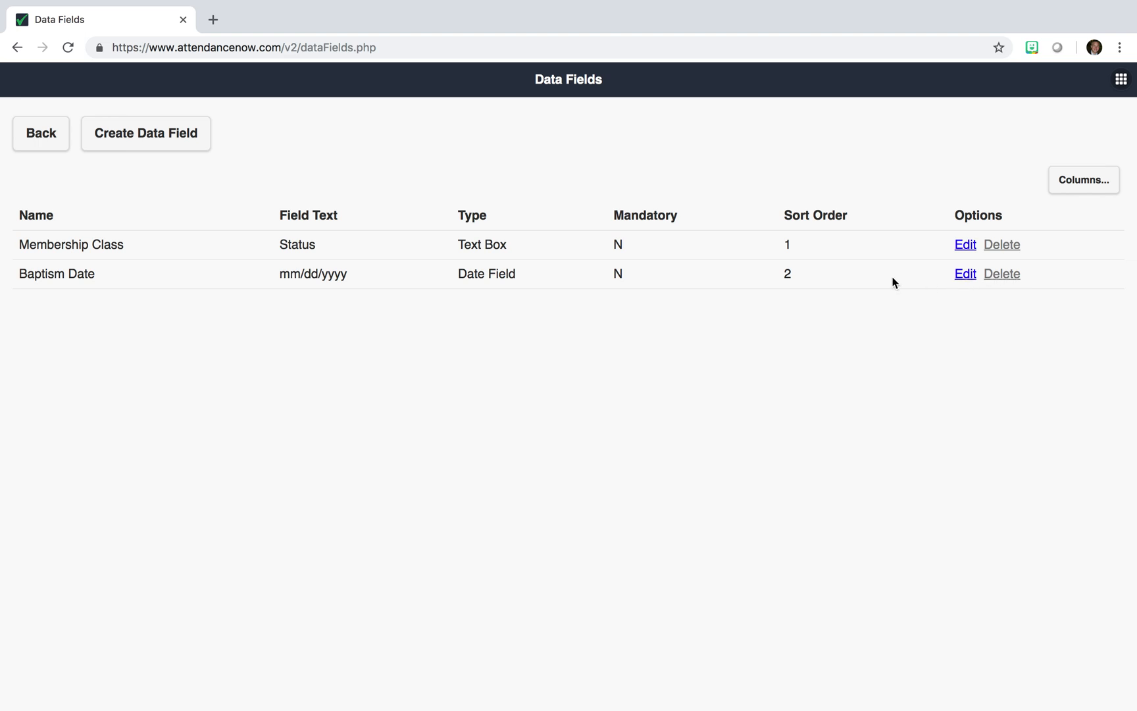
# - Edit the Baptism Date field so its placeholder text reads mm/dd/yy and save the change
pyautogui.click(966, 275)
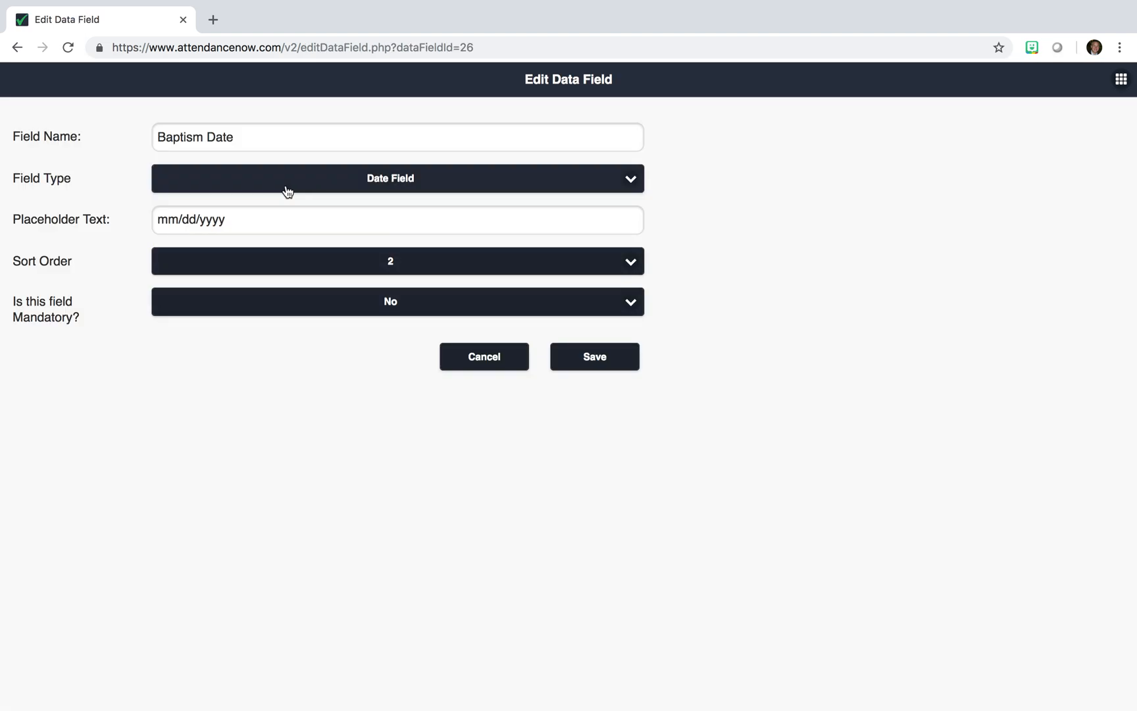
pyautogui.click(250, 223)
pyautogui.press('BackSpace')
pyautogui.press('BackSpace')
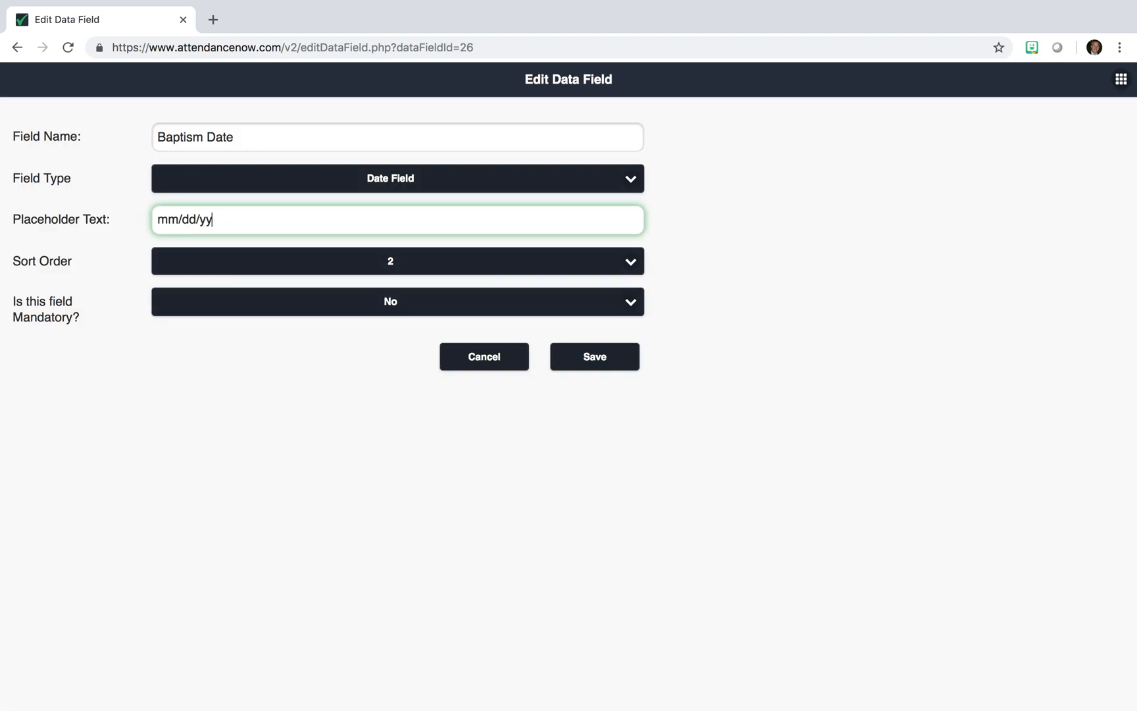
pyautogui.click(585, 361)
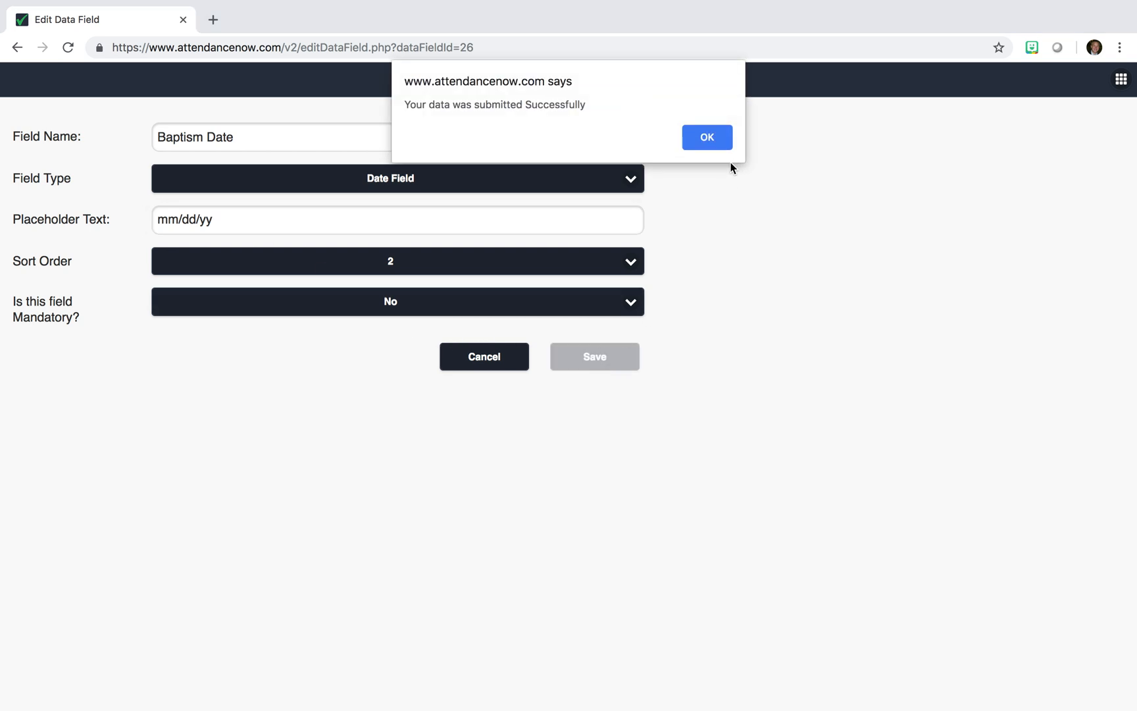
pyautogui.click(705, 138)
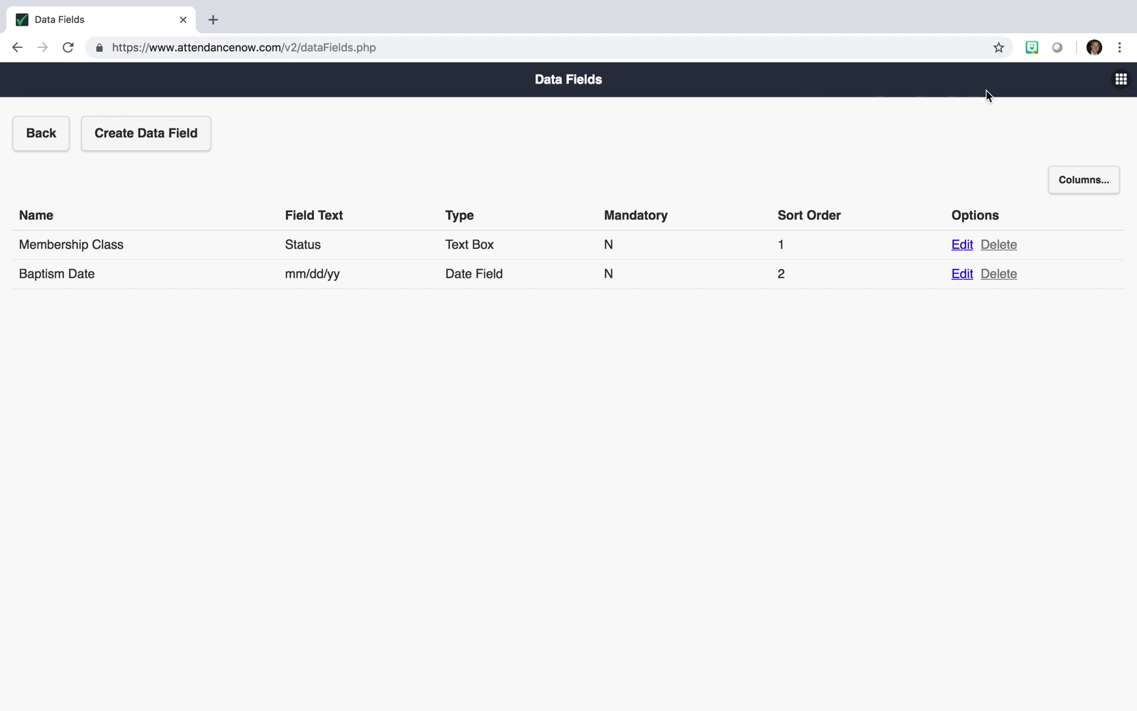
# - Open people editing from the configuration page and load the family's main contact by searching for the surname
pyautogui.click(1121, 79)
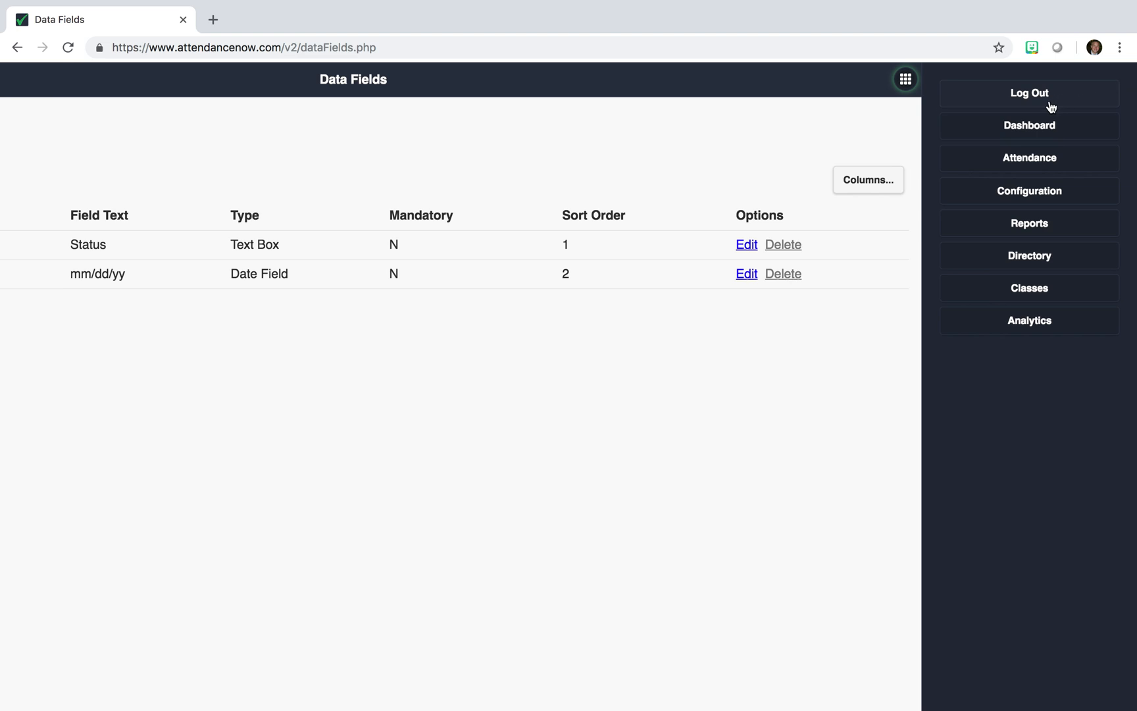
pyautogui.click(1006, 191)
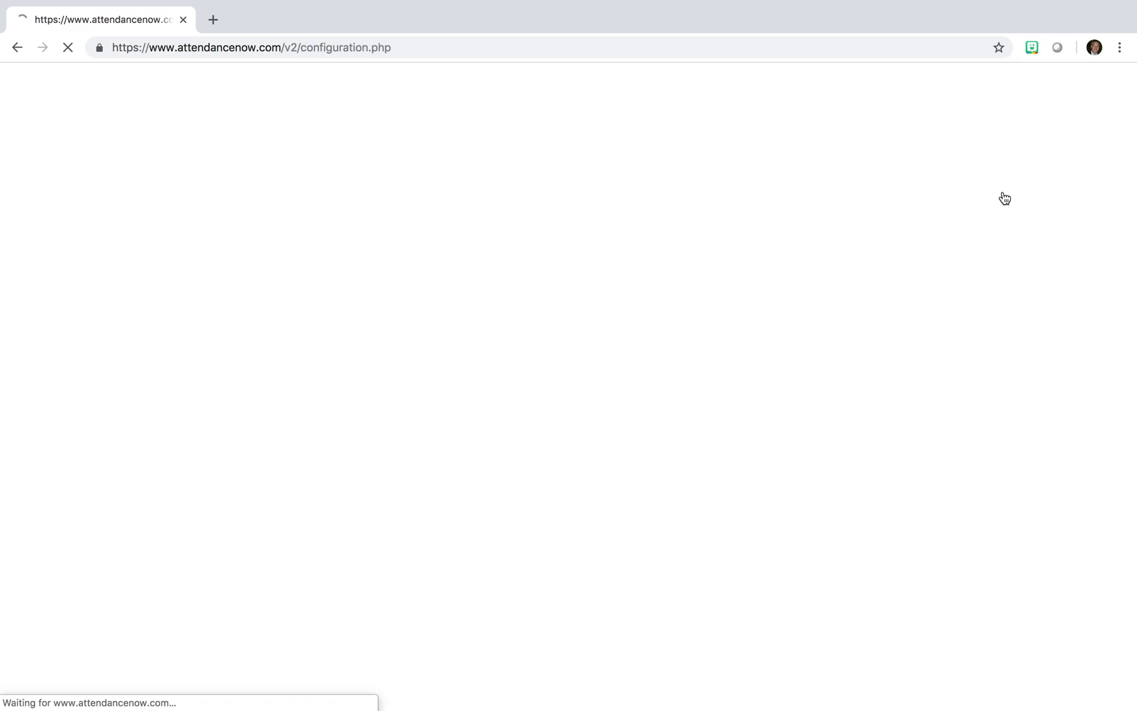
pyautogui.click(296, 176)
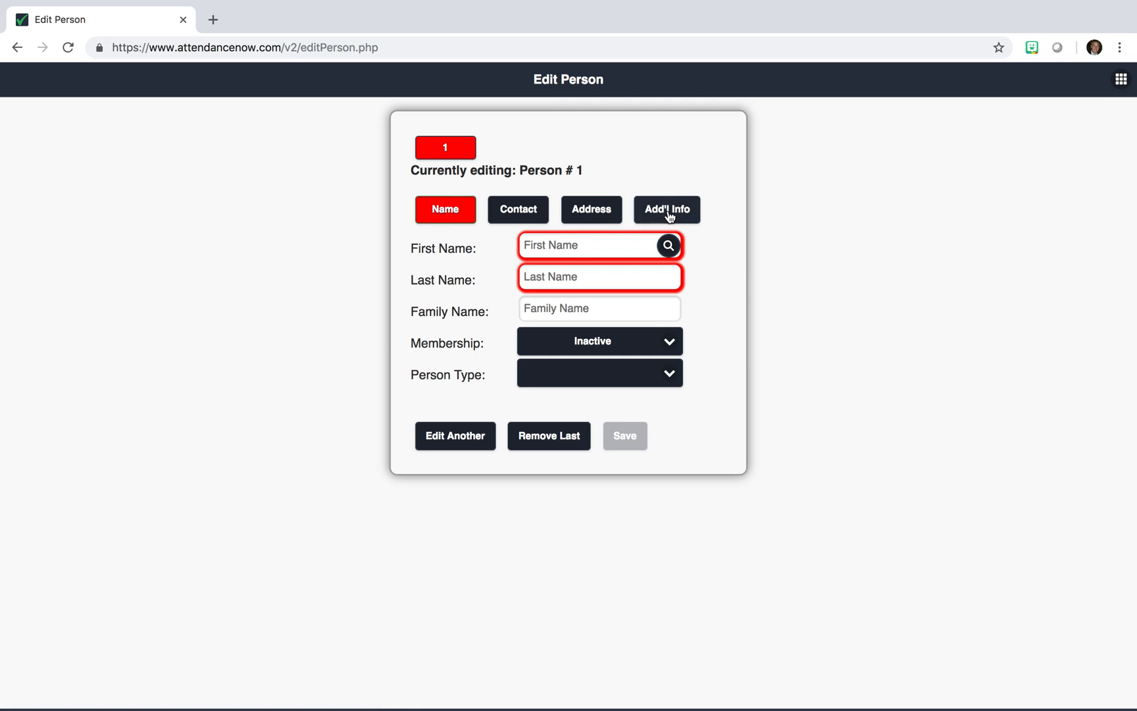
pyautogui.click(669, 247)
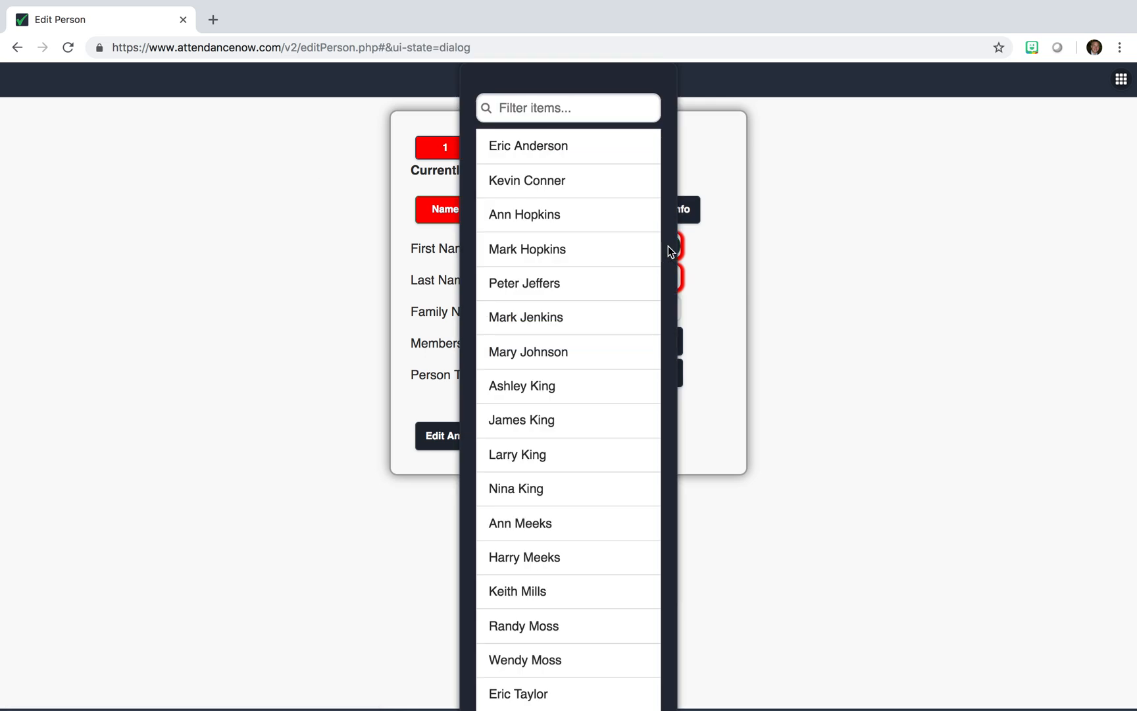
pyautogui.write('Mposs')
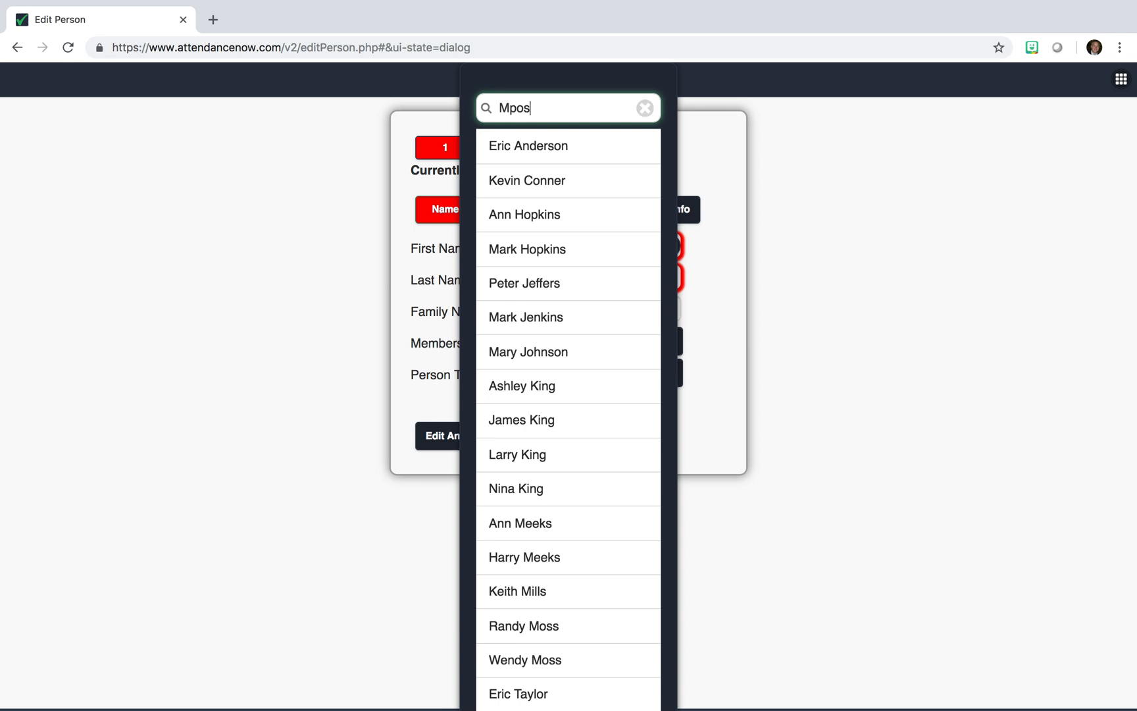
pyautogui.press('BackSpace')
pyautogui.press('BackSpace')
pyautogui.press('BackSpace')
pyautogui.press('BackSpace')
pyautogui.write('os')
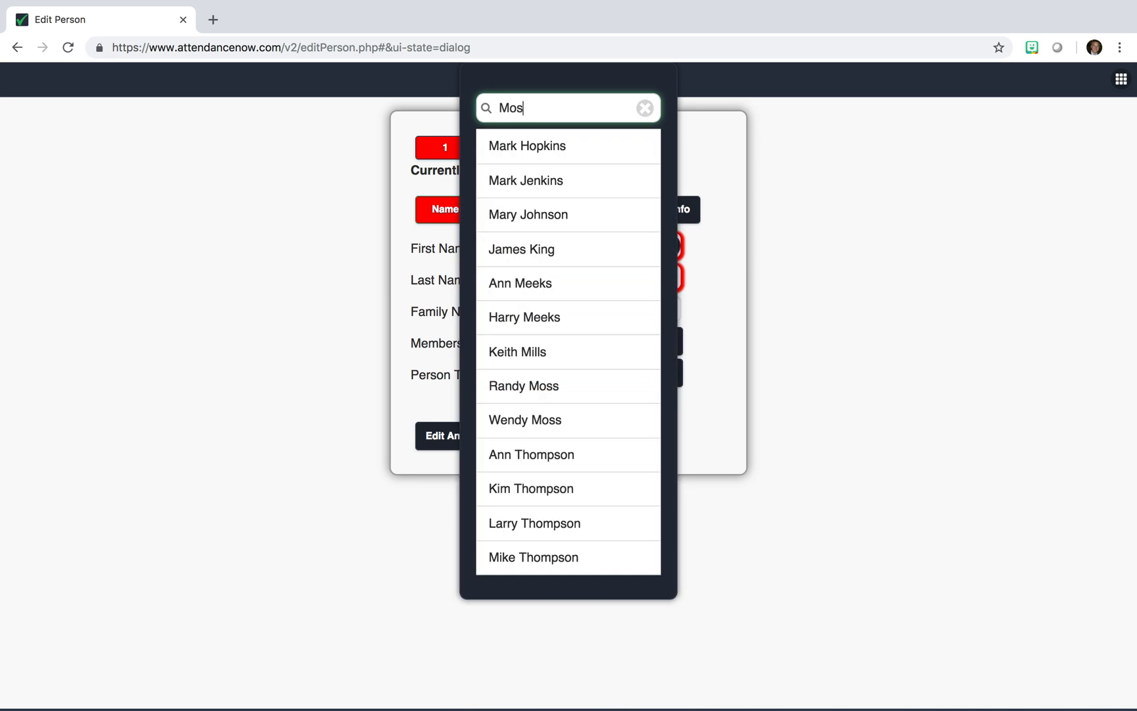
pyautogui.click(570, 148)
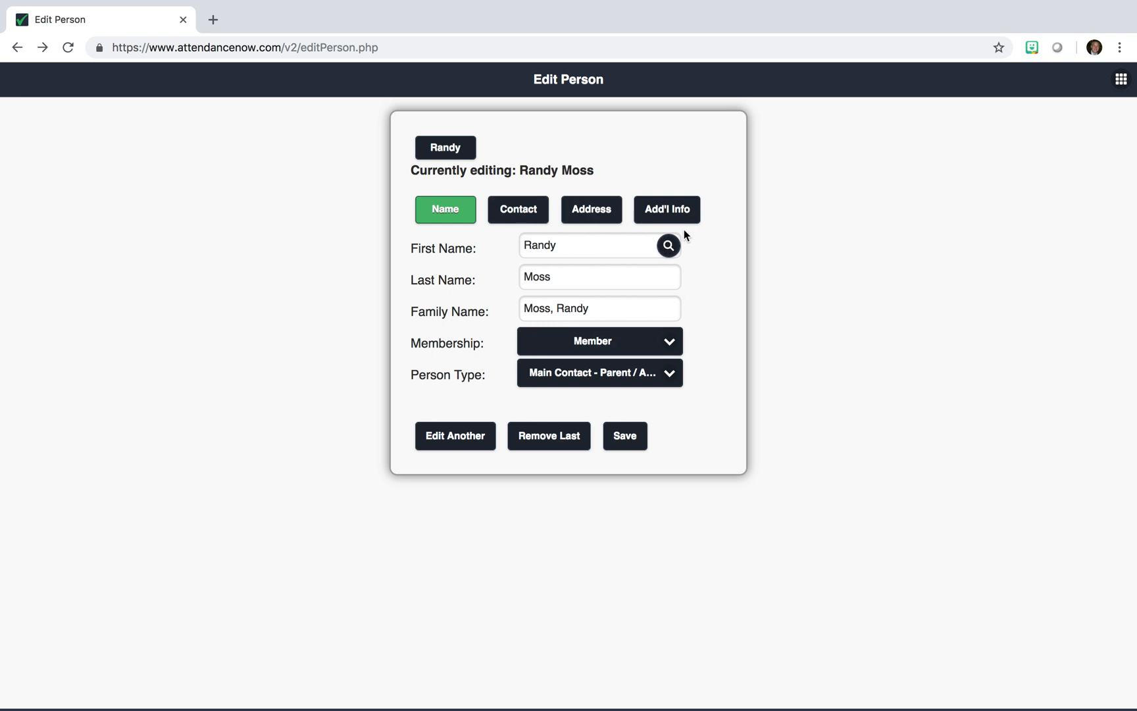
# - In the main contact's additional info, set Baptism Date to 12/03/2018 and Membership Class to Complete
pyautogui.click(665, 220)
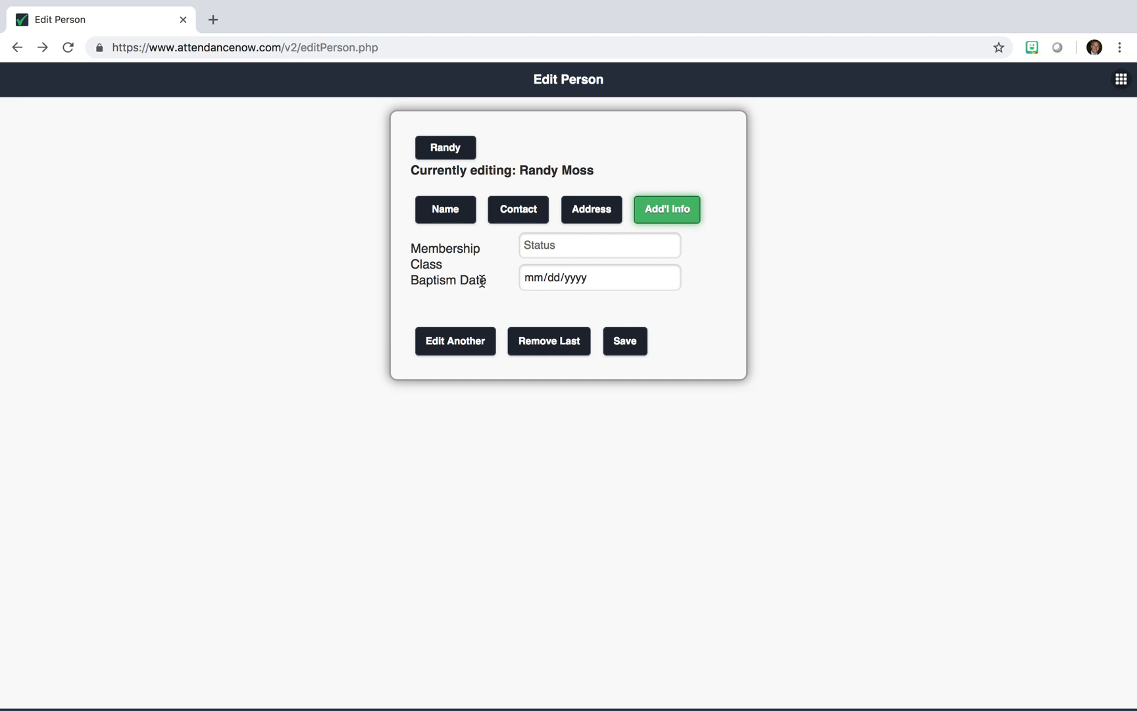
pyautogui.click(559, 247)
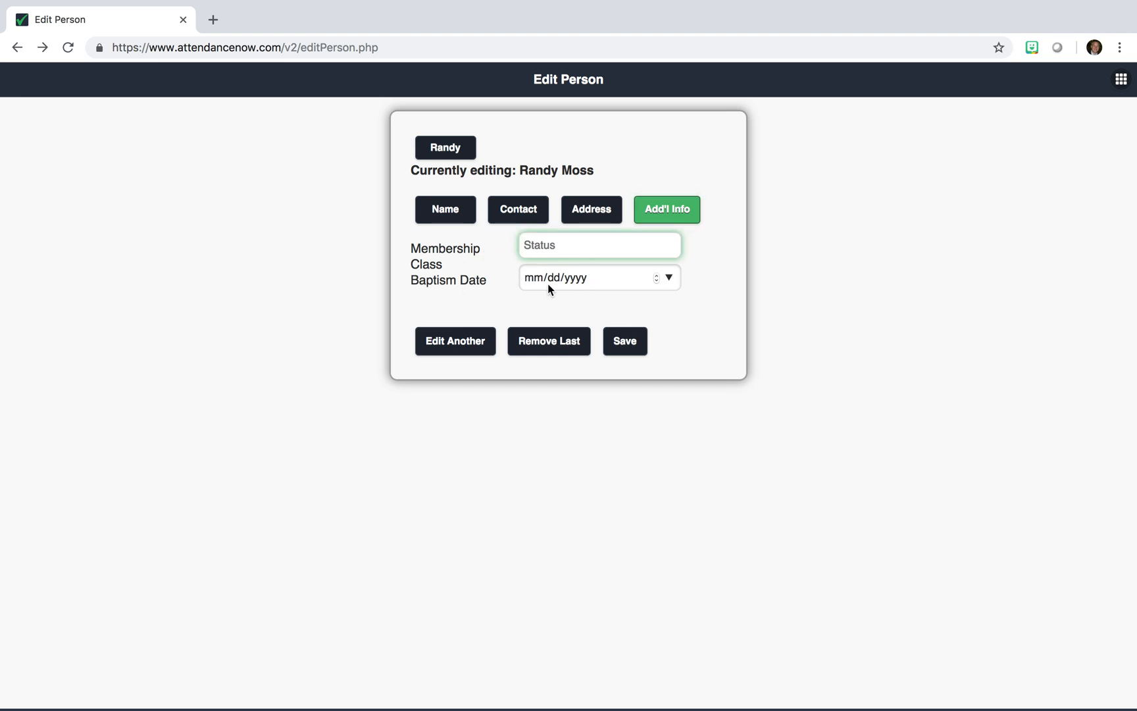
pyautogui.click(669, 282)
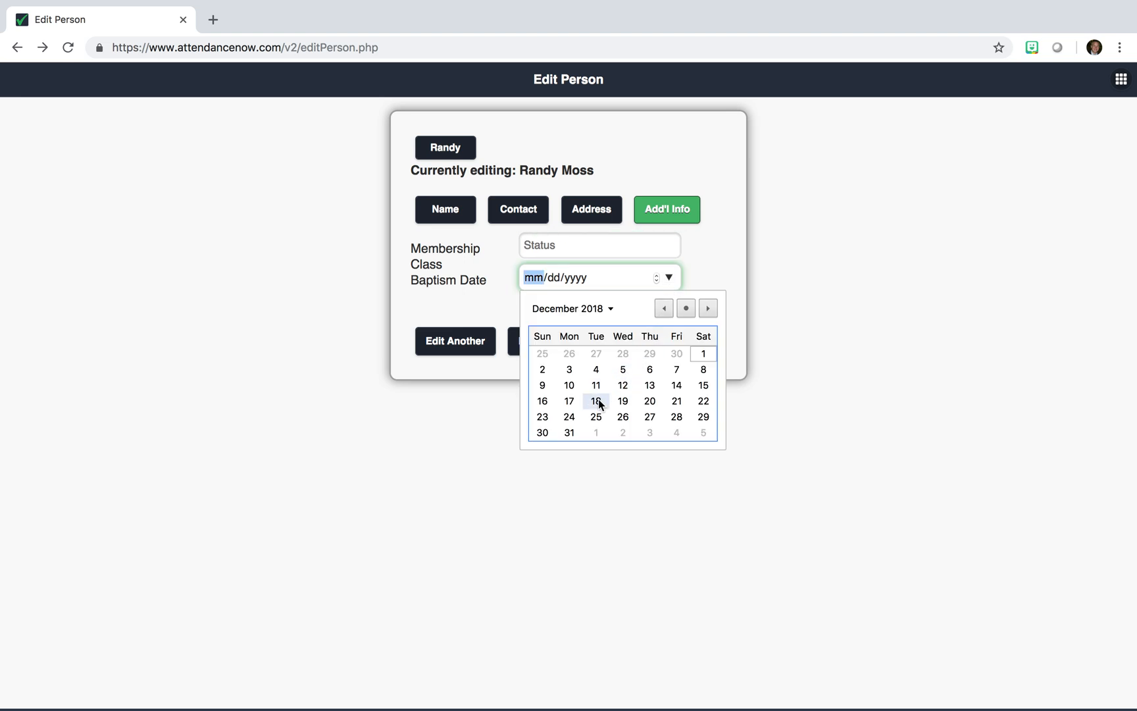
pyautogui.click(570, 369)
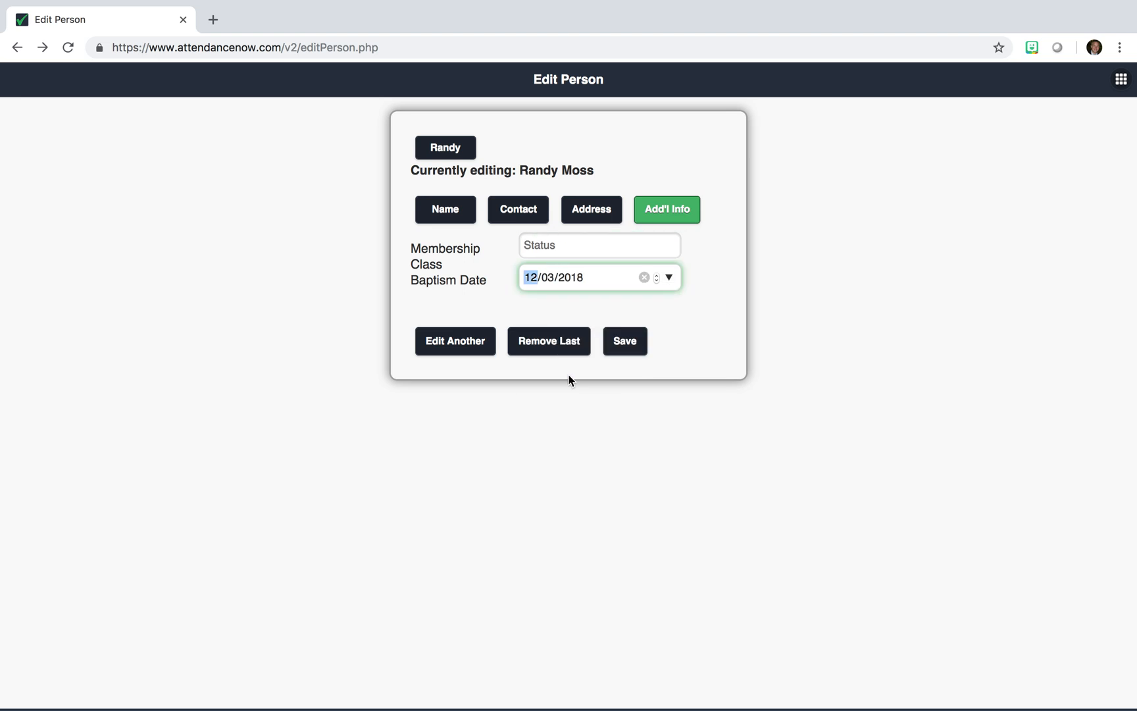
pyautogui.click(557, 250)
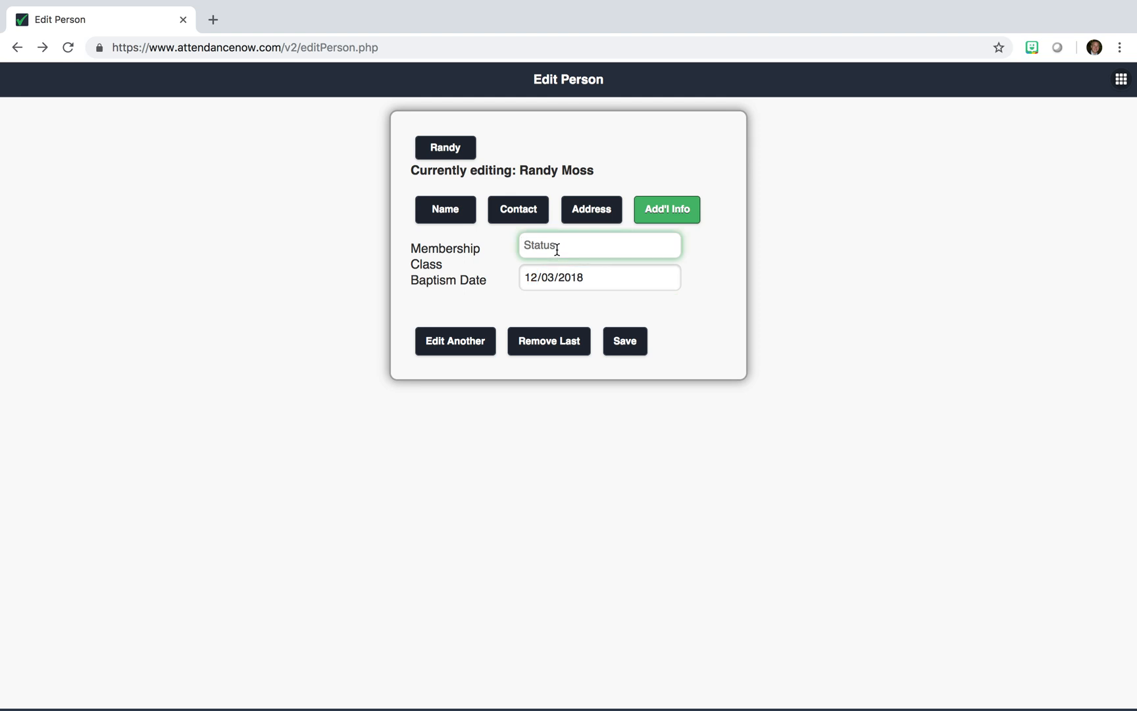
pyautogui.write('Complete')
pyautogui.click(726, 271)
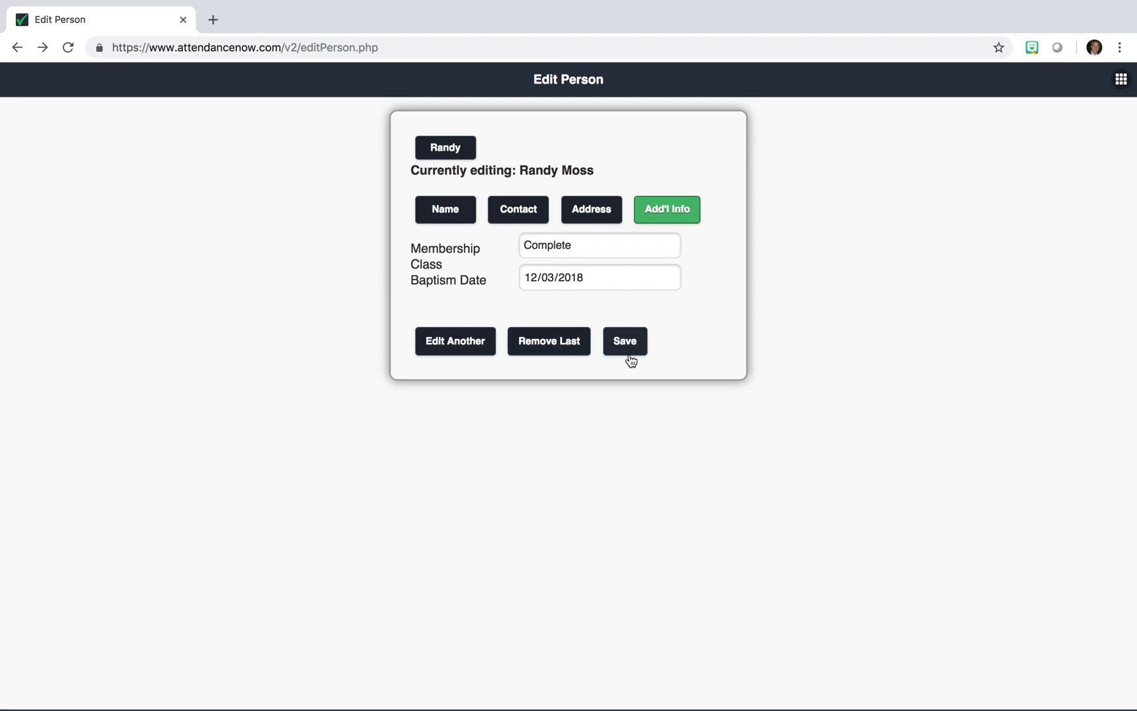
# - Add a second person to the edit form, loading the family's other adult by searching for the first name
pyautogui.click(469, 347)
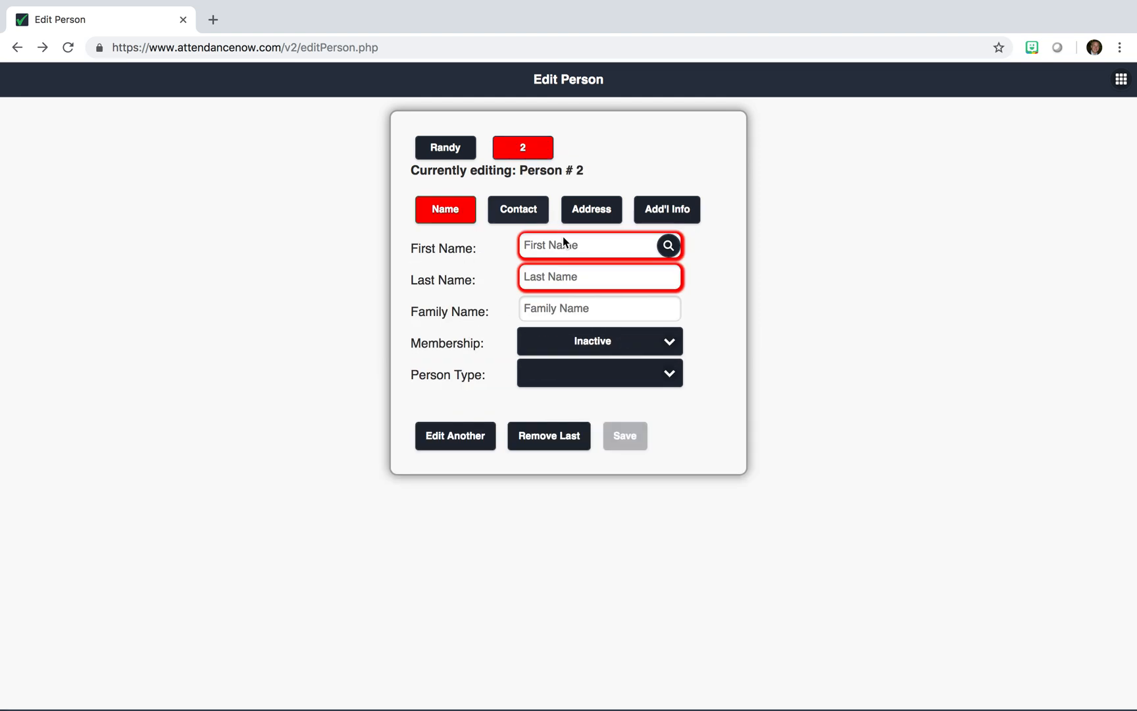
pyautogui.click(668, 245)
pyautogui.click(553, 342)
pyautogui.write('Wendy')
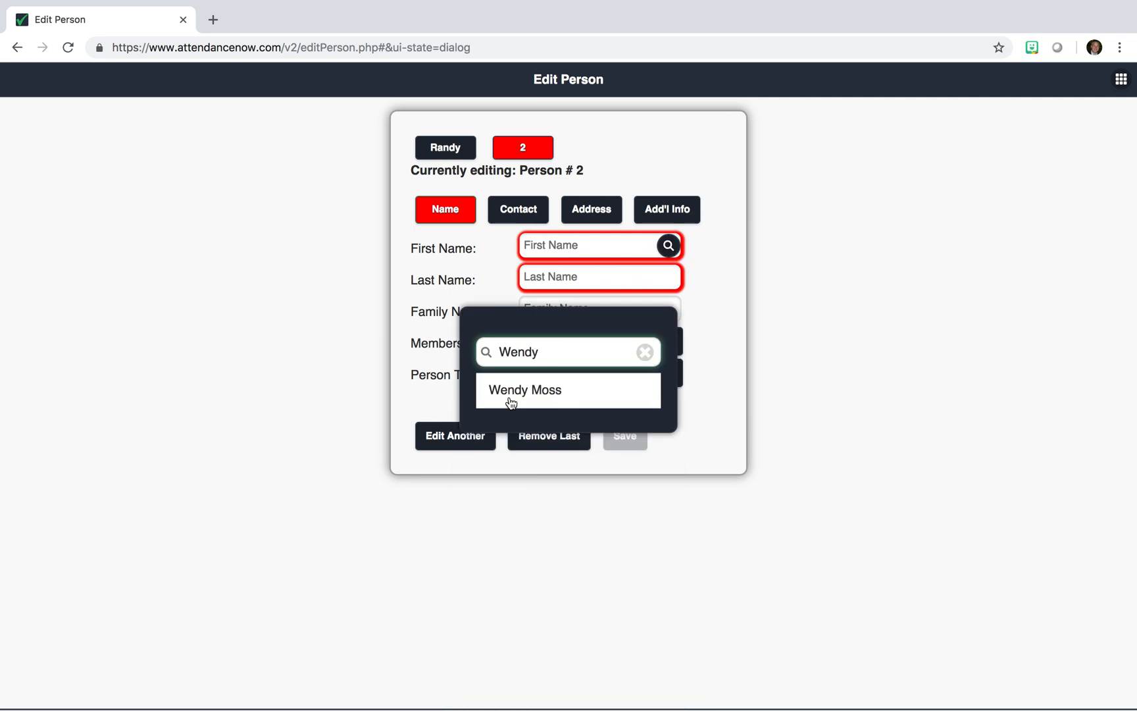
pyautogui.click(512, 398)
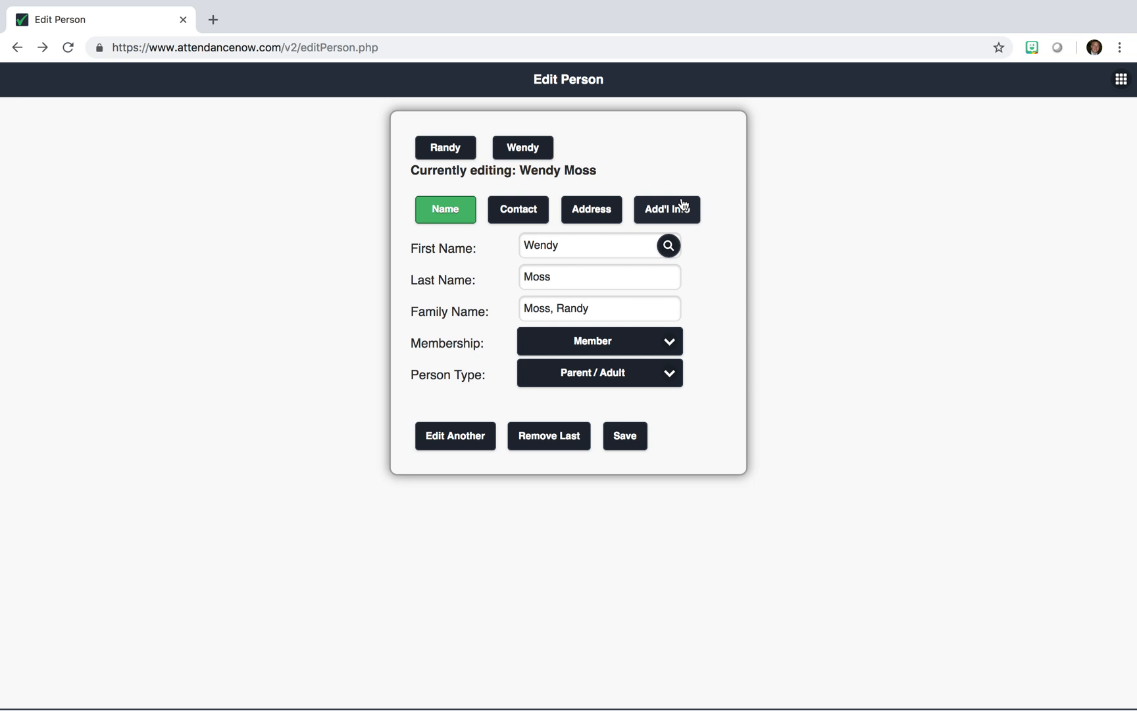
# - Set the second person's Membership Class to Not Complete in the additional info and save both people's records
pyautogui.click(668, 220)
pyautogui.click(619, 246)
pyautogui.write('Not COmple')
pyautogui.press('BackSpace')
pyautogui.press('BackSpace')
pyautogui.press('BackSpace')
pyautogui.press('BackSpace')
pyautogui.press('BackSpace')
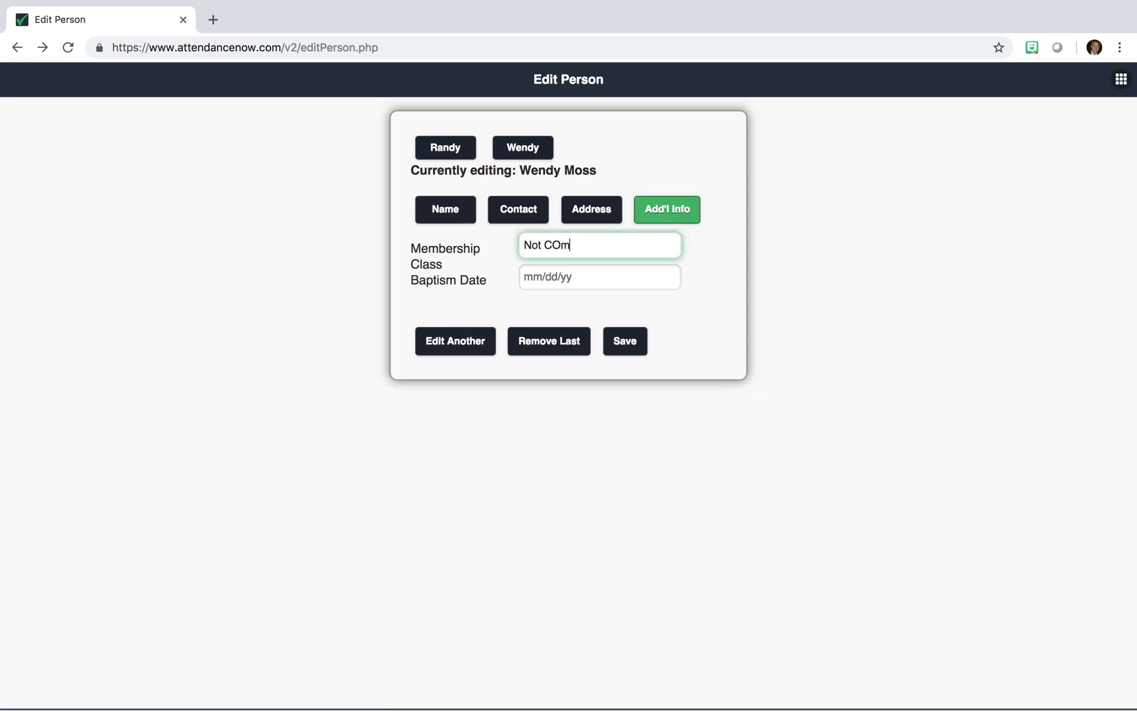
pyautogui.write('omplete')
pyautogui.click(723, 312)
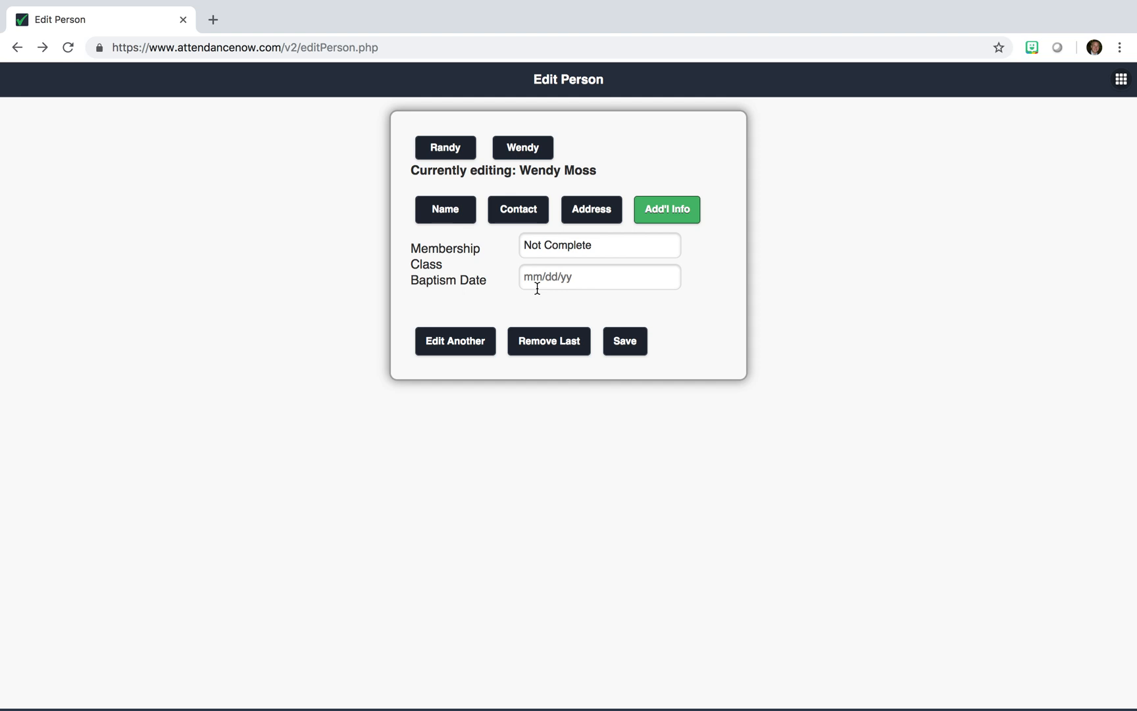
pyautogui.click(620, 352)
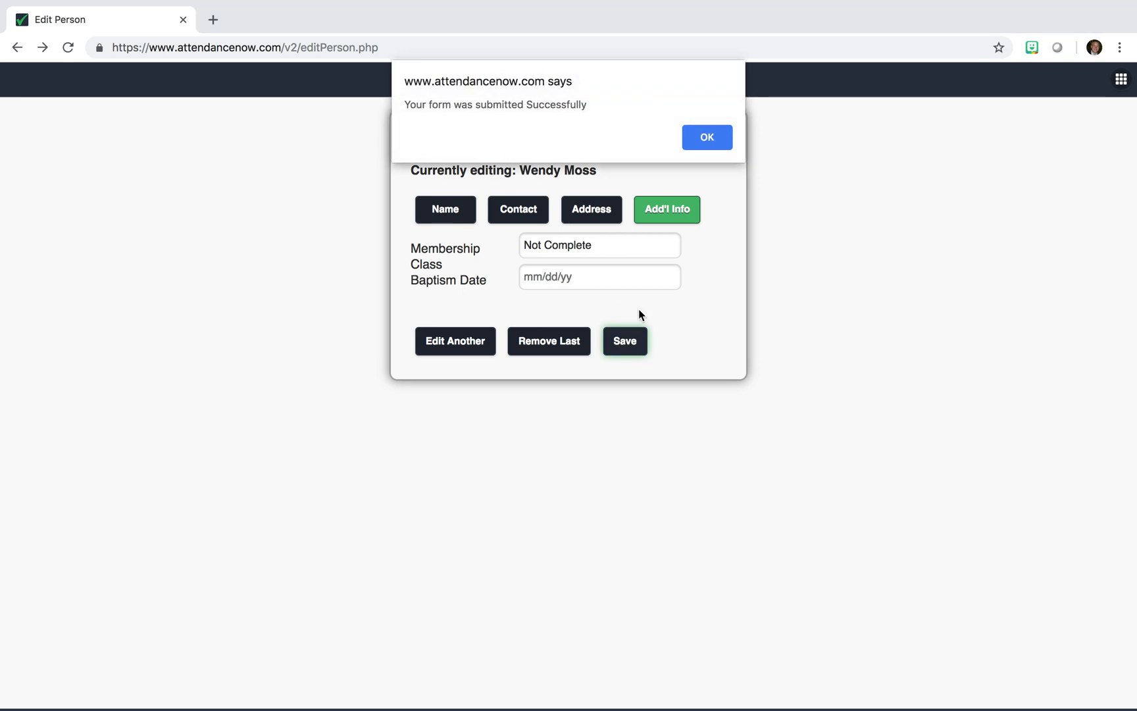
pyautogui.click(711, 143)
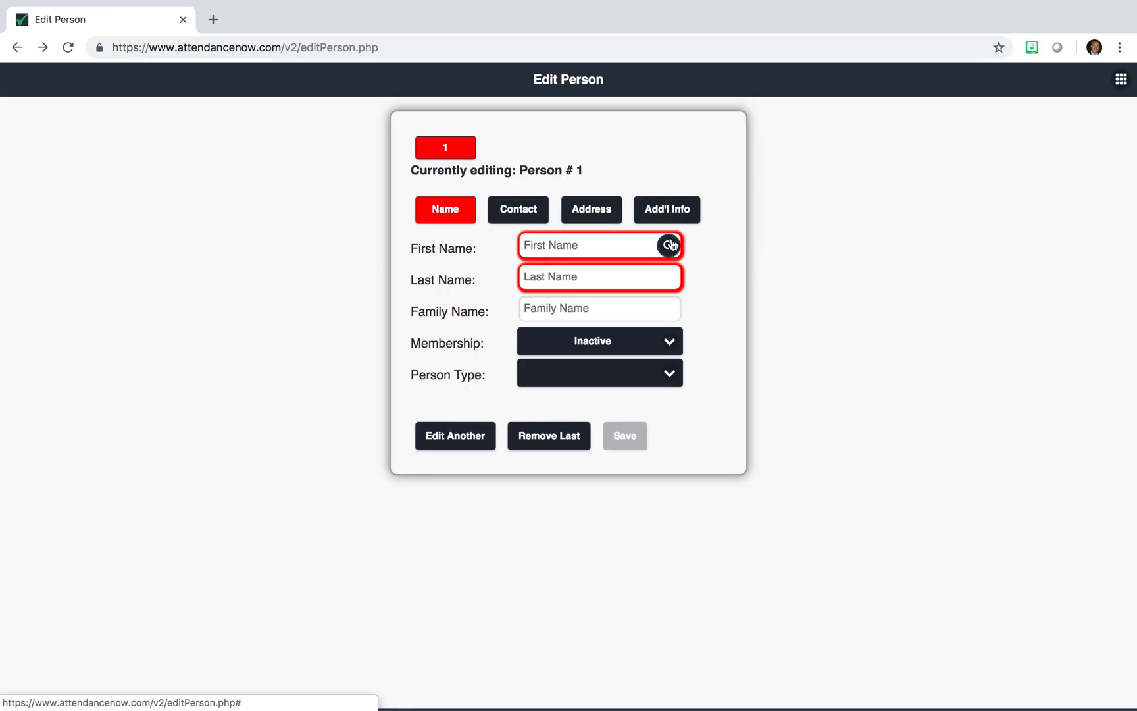
# - Reload the main contact's record by first name and check the Membership Class and Baptism Date entries
pyautogui.click(668, 246)
pyautogui.write('randy')
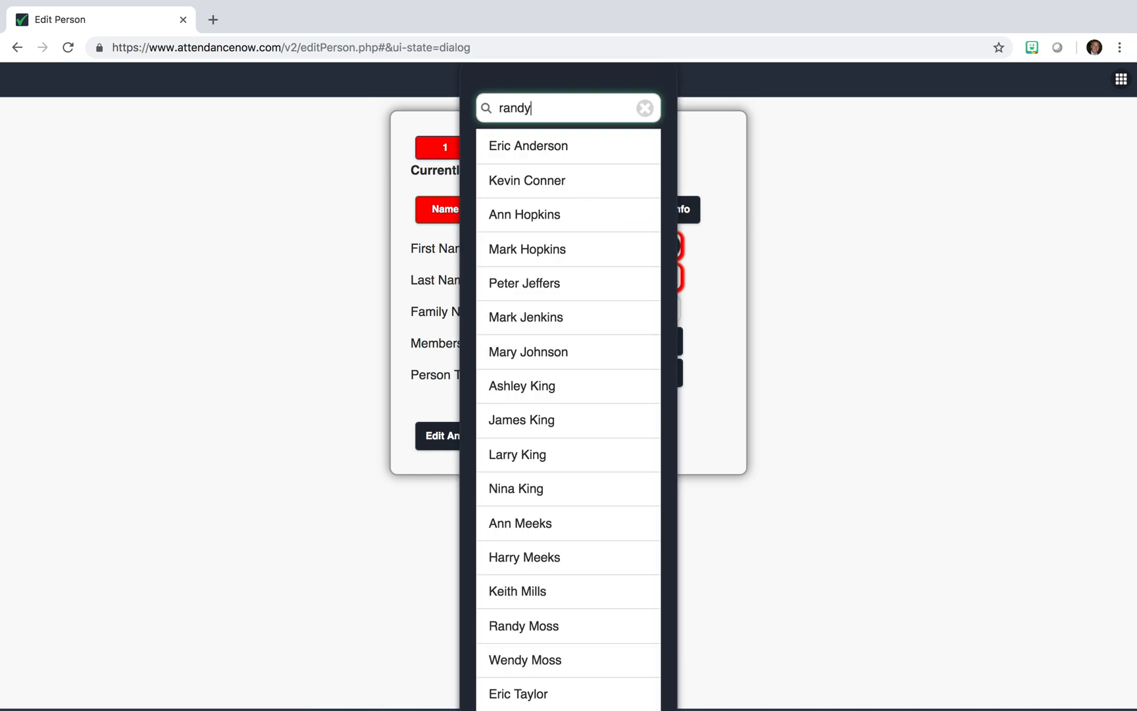
pyautogui.click(544, 152)
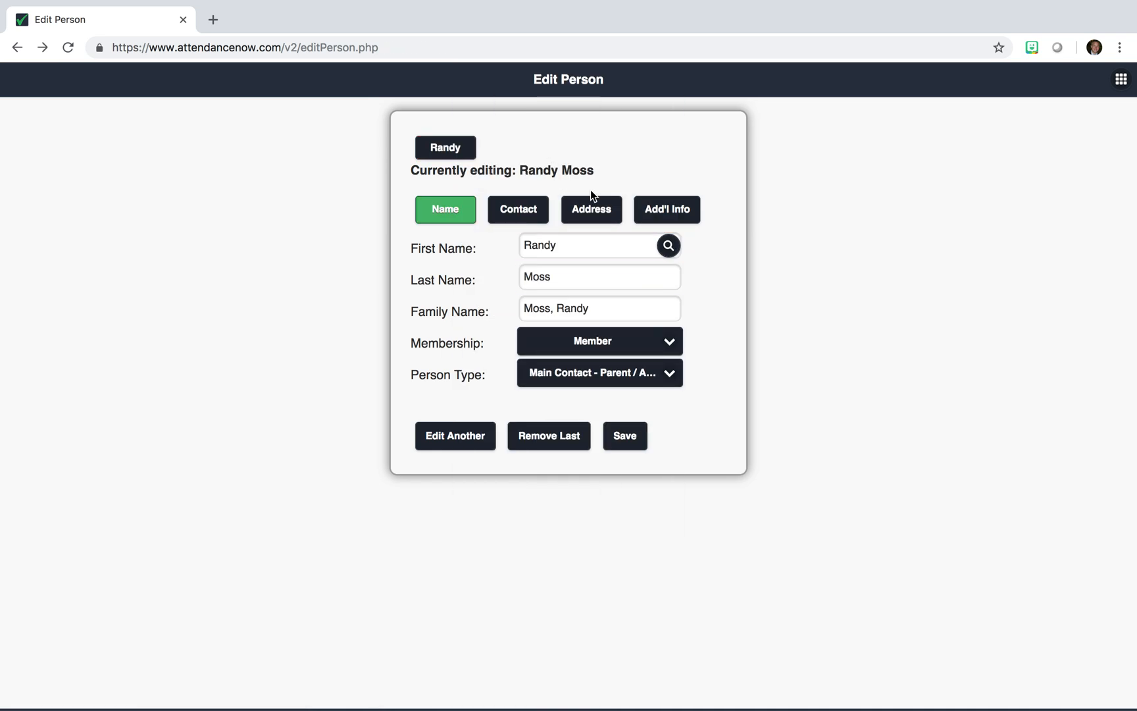
pyautogui.click(651, 210)
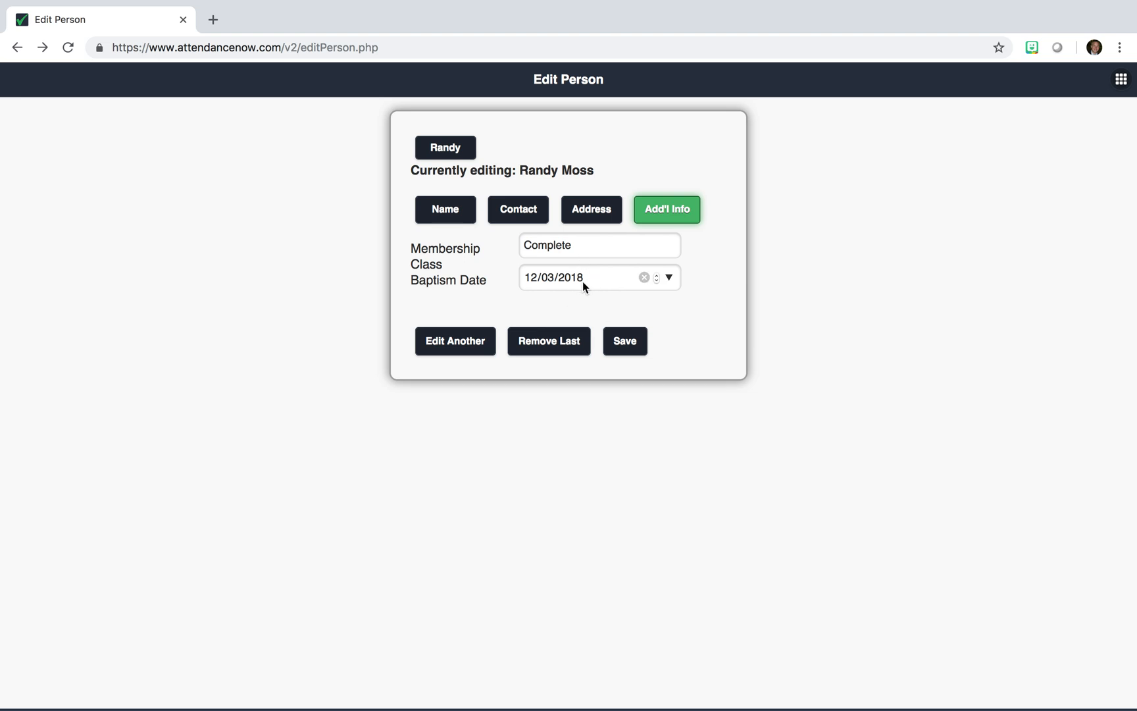
# - In the directory, open the same main contact's record for editing, check the Membership Class and Baptism Date fields, and close it without saving
pyautogui.click(1114, 83)
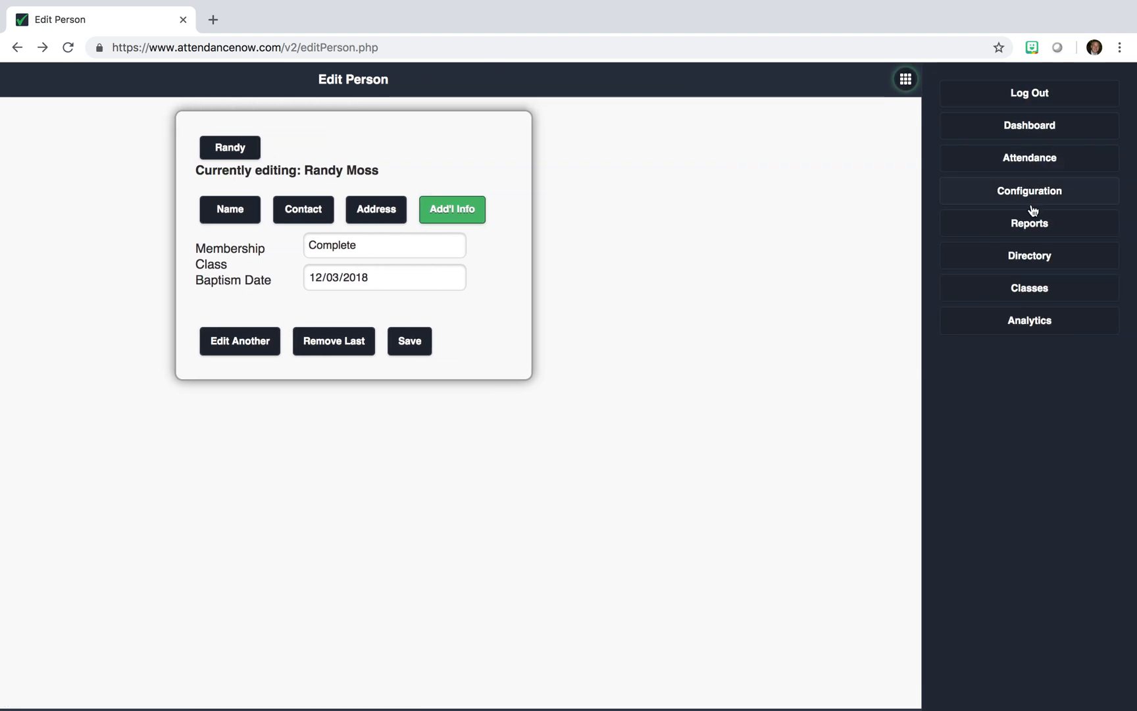
pyautogui.click(1012, 256)
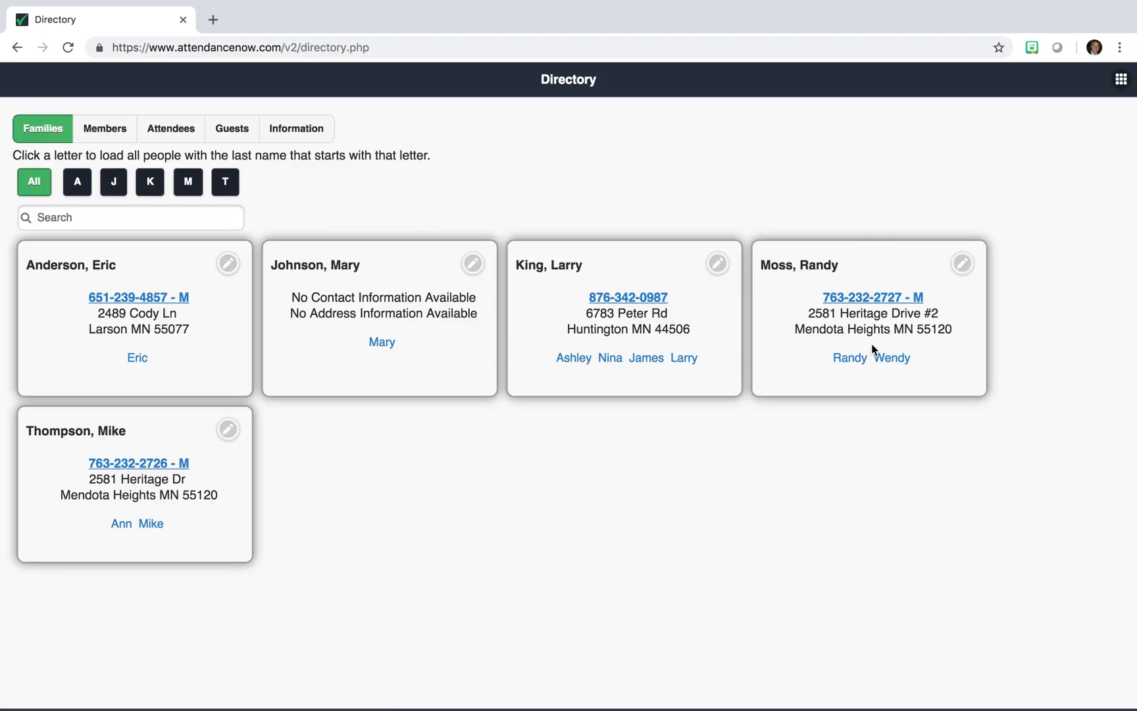
pyautogui.click(854, 361)
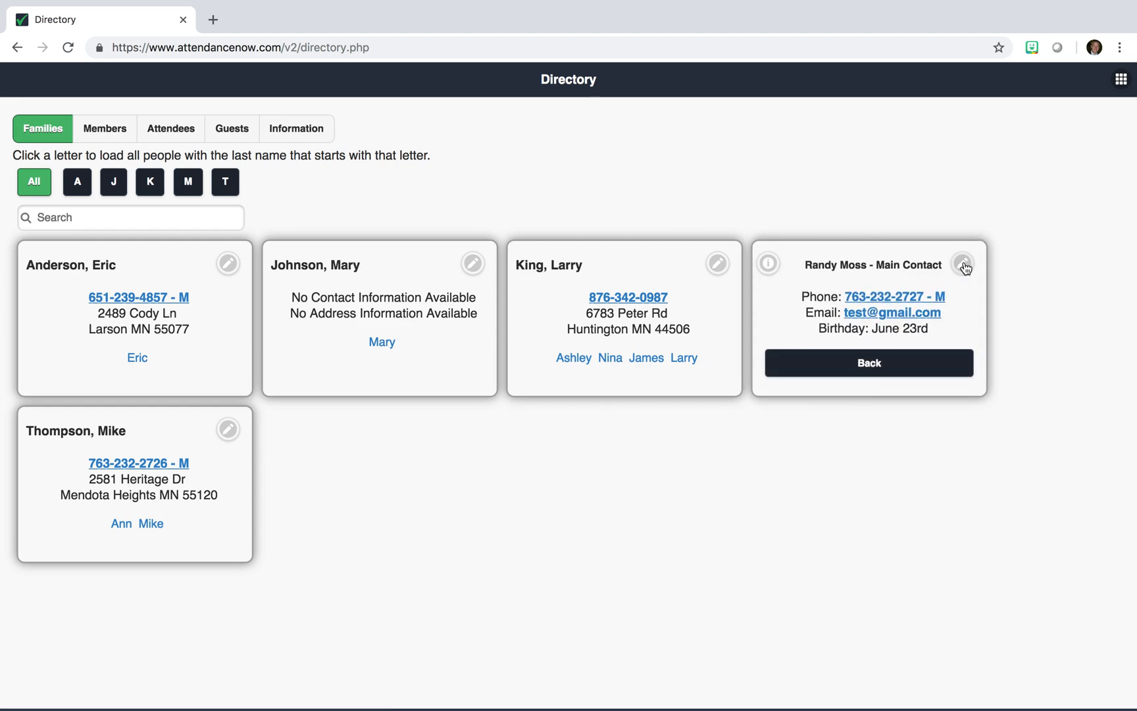
pyautogui.click(963, 264)
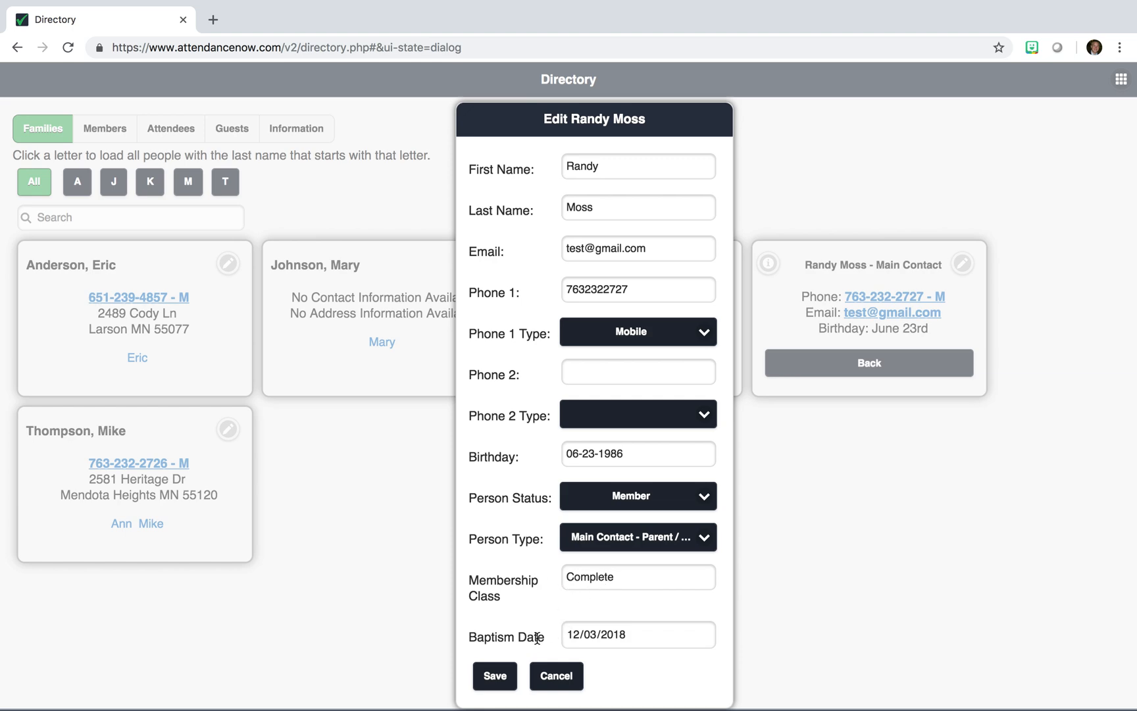
pyautogui.click(548, 685)
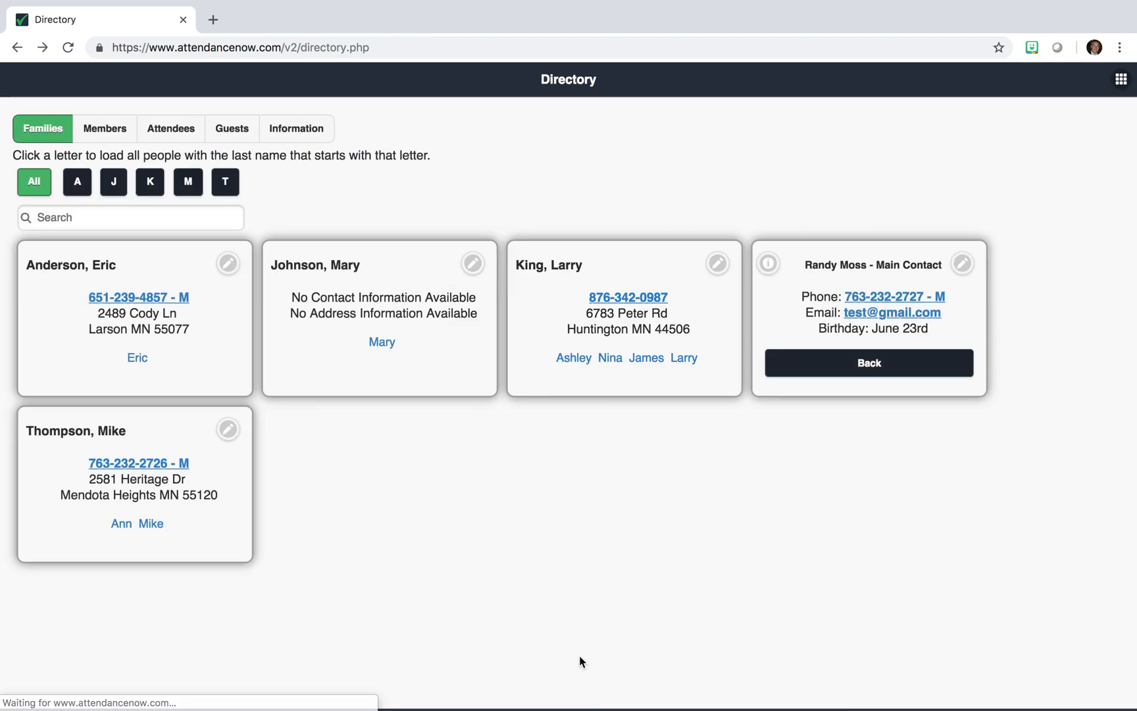
# - Return to the dashboard and open the configuration's list of managed data fields
pyautogui.click(1121, 82)
pyautogui.click(1069, 125)
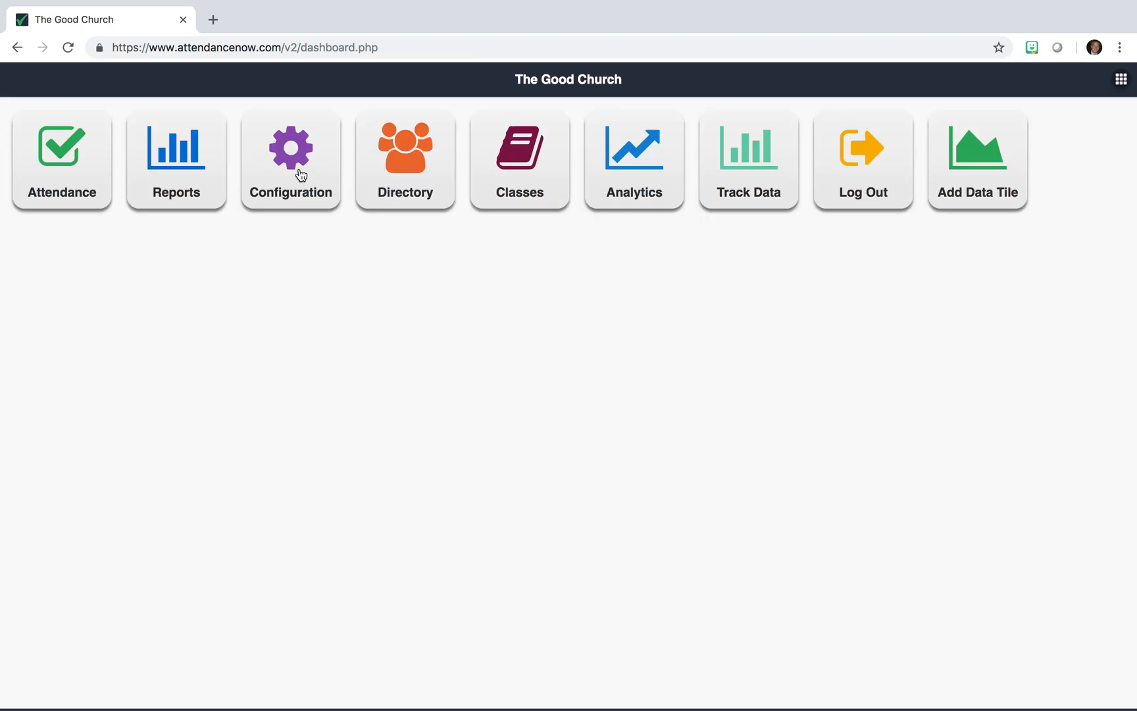
pyautogui.click(300, 174)
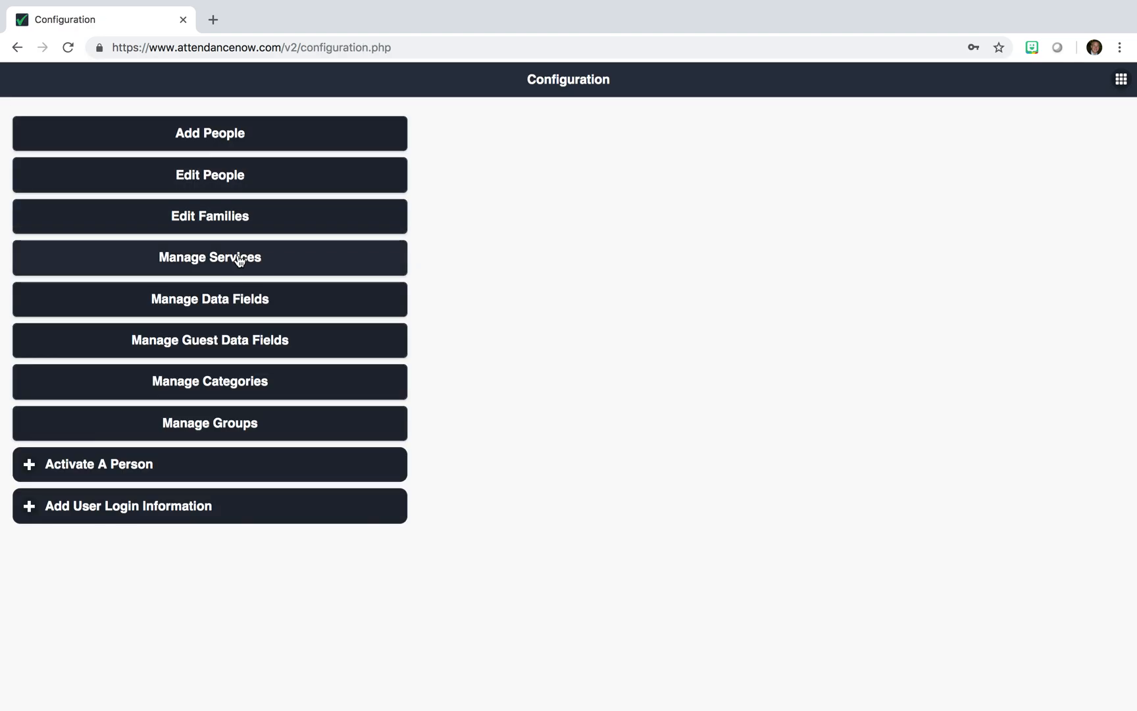
pyautogui.click(222, 305)
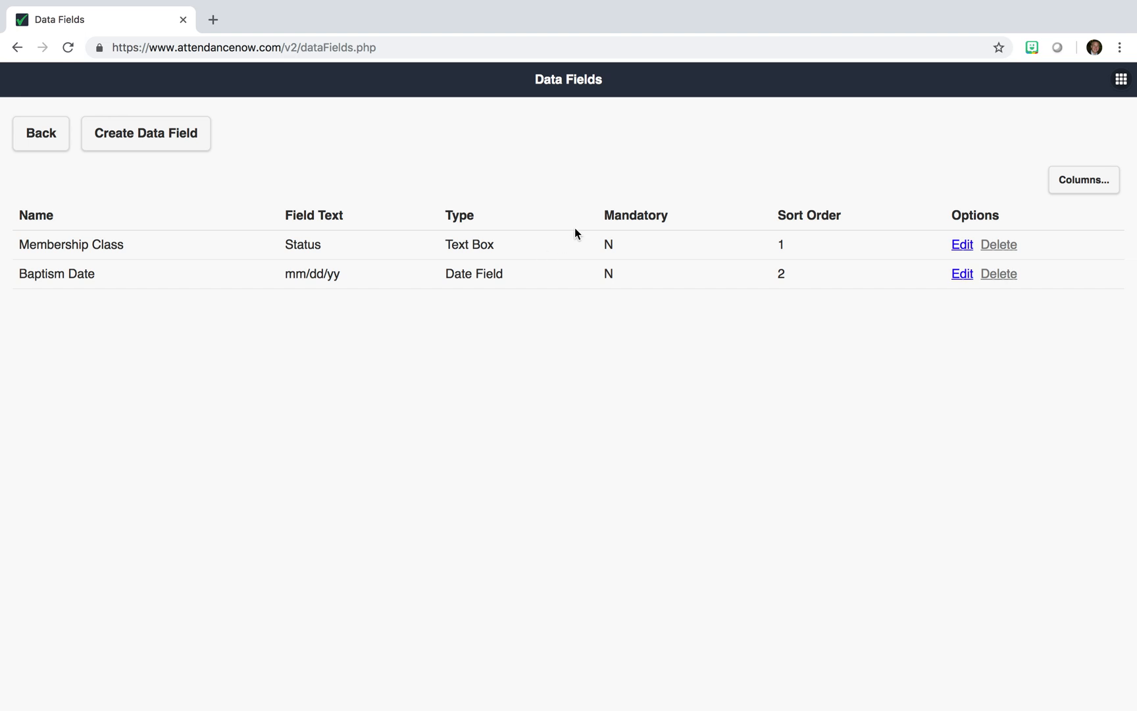